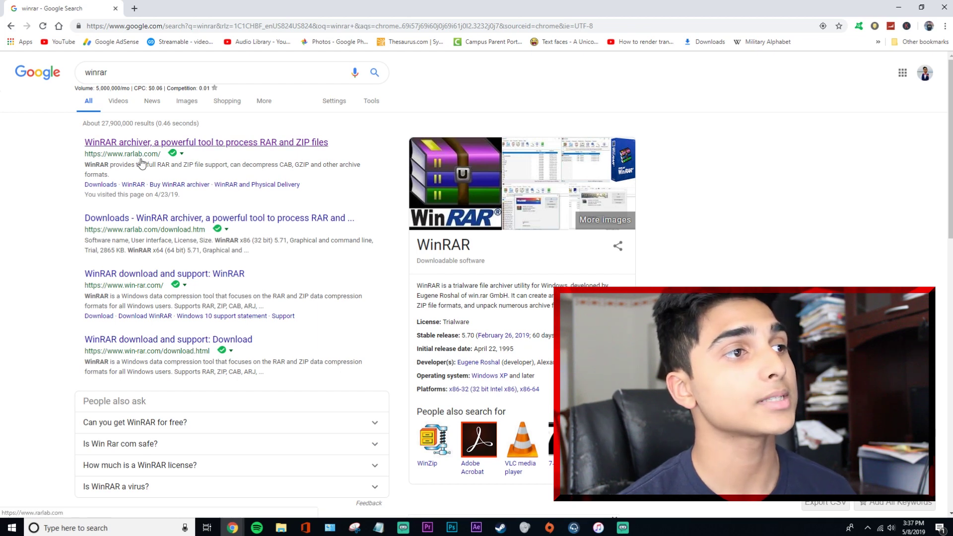
- Open the WinRAR home page on rarlab.com from the search results
left_click(171, 143)
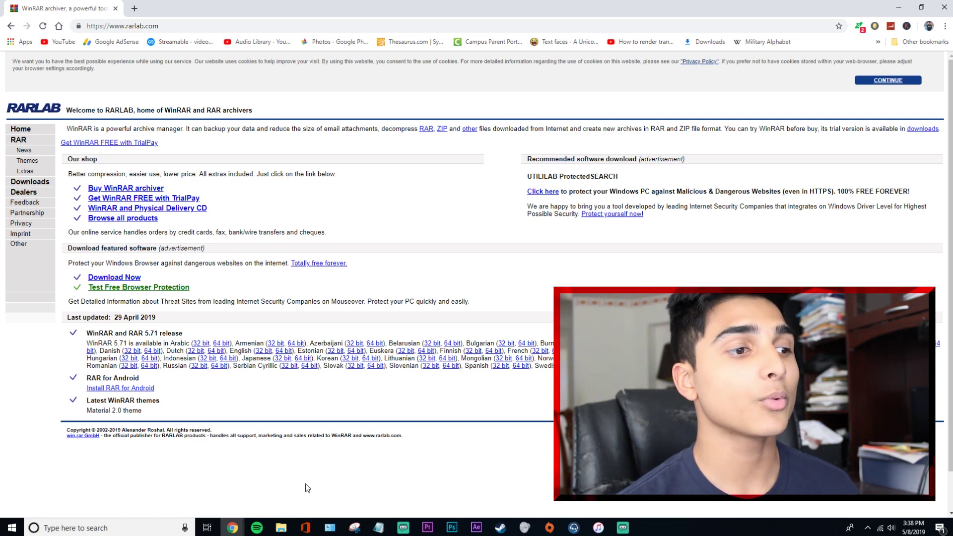
- Switch to File Explorer and open the properties of This PC to check the system type
left_click(282, 528)
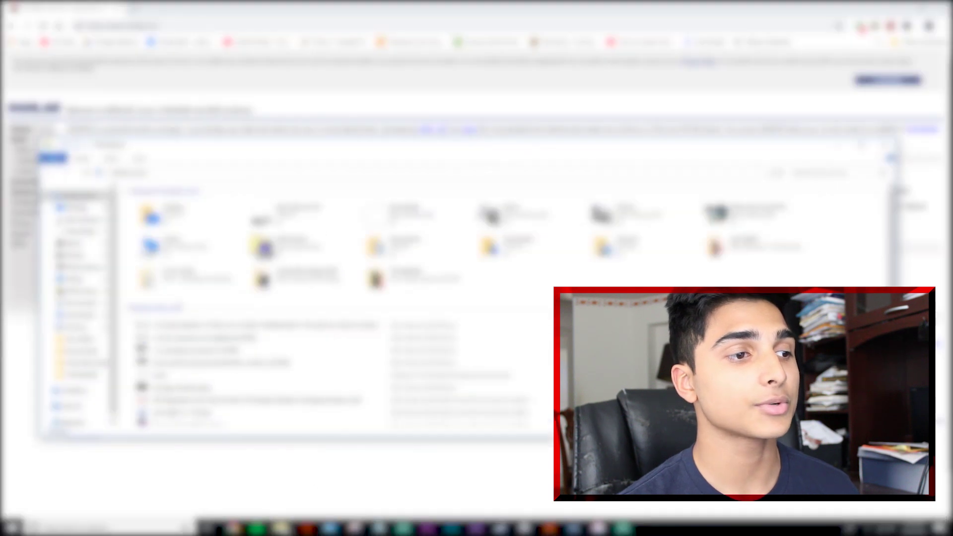
left_click(858, 143)
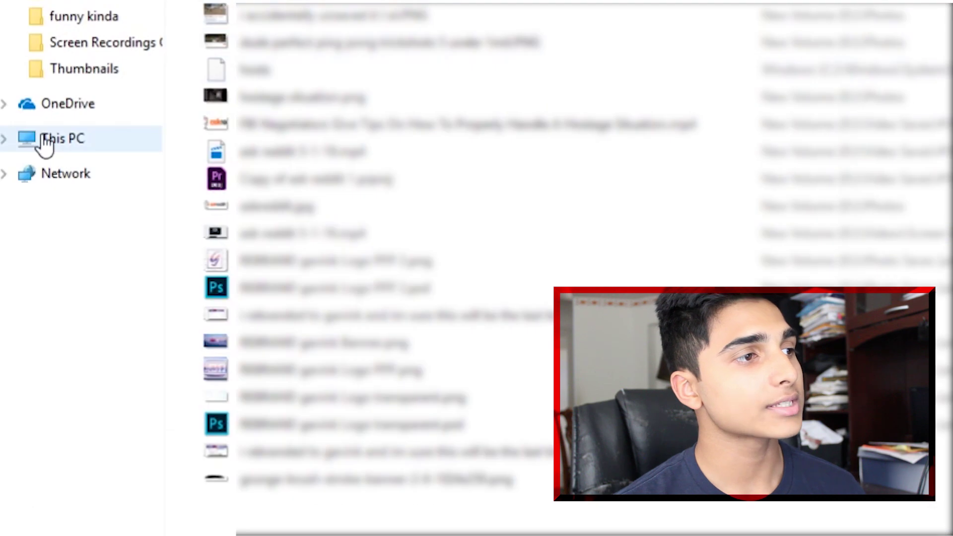
right_click(62, 142)
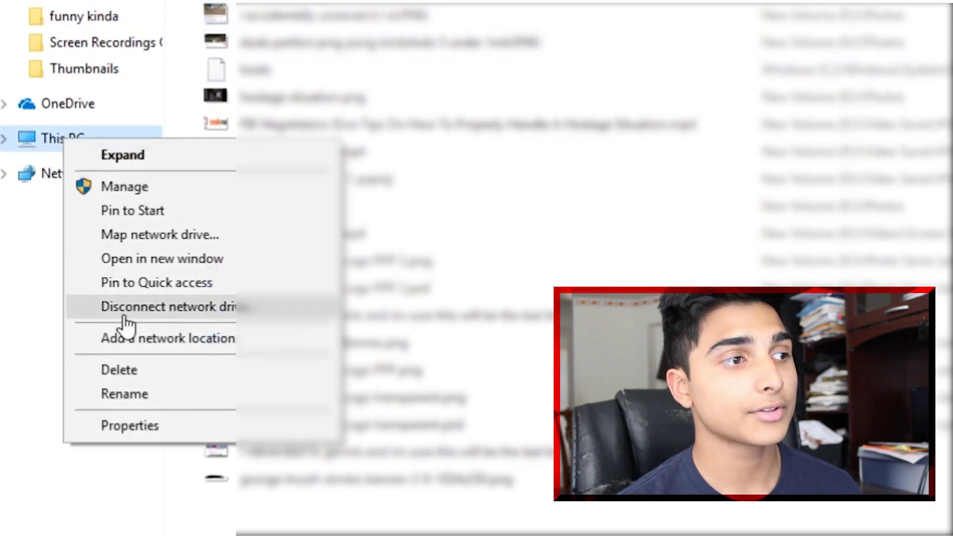
left_click(143, 425)
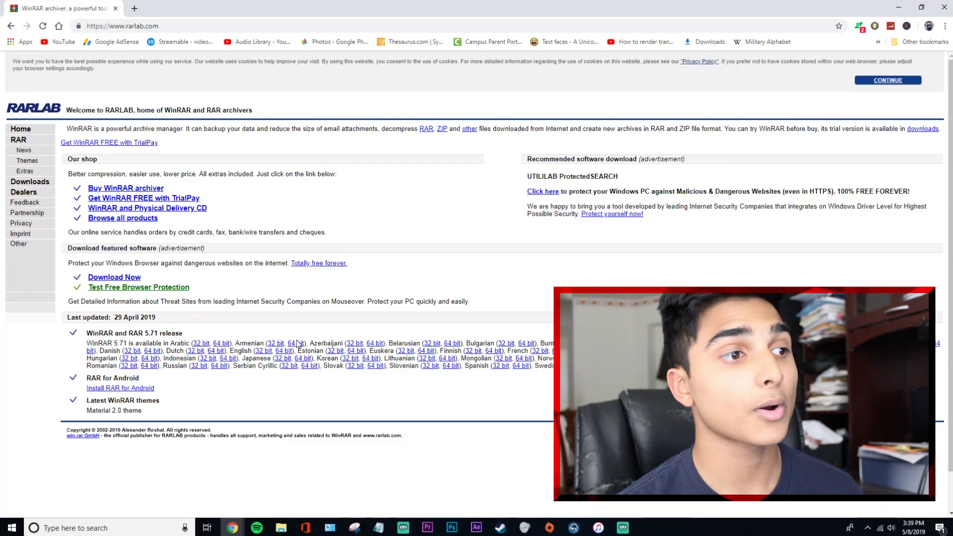
- Download the English 64 bit WinRAR 5.71 installer from the rarlab.com page and run it
left_click(286, 351)
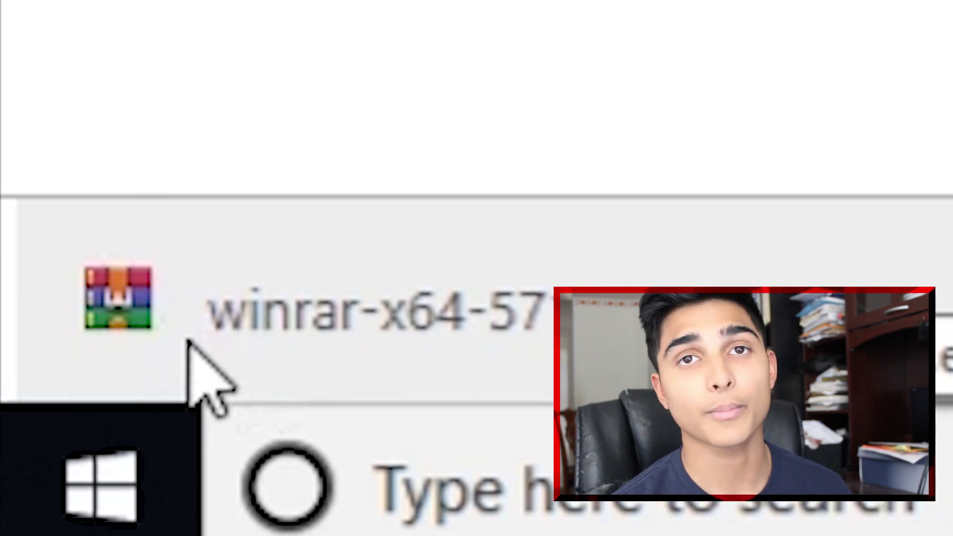
left_click(324, 291)
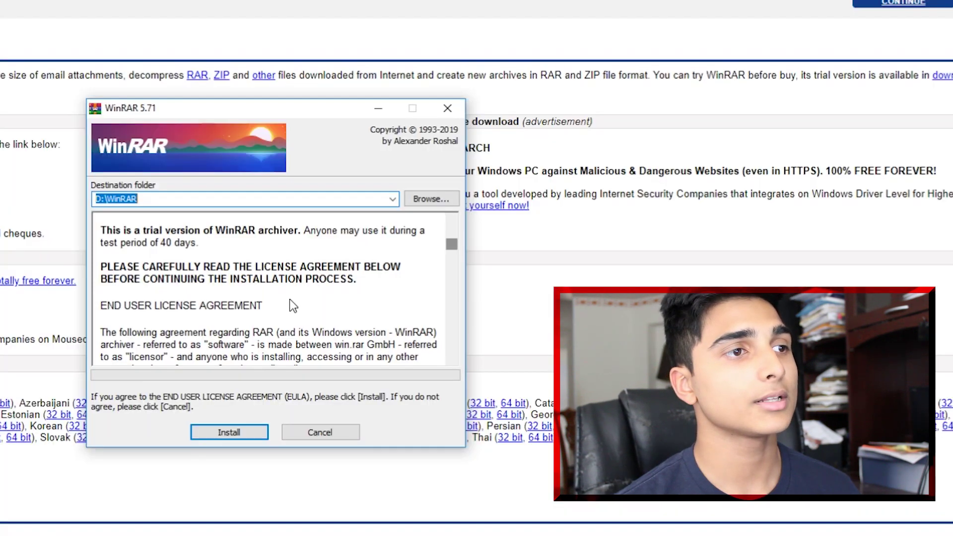
- Browse the possible destination folders under This PC in the WinRAR installer, and cancel the installation
left_click(432, 198)
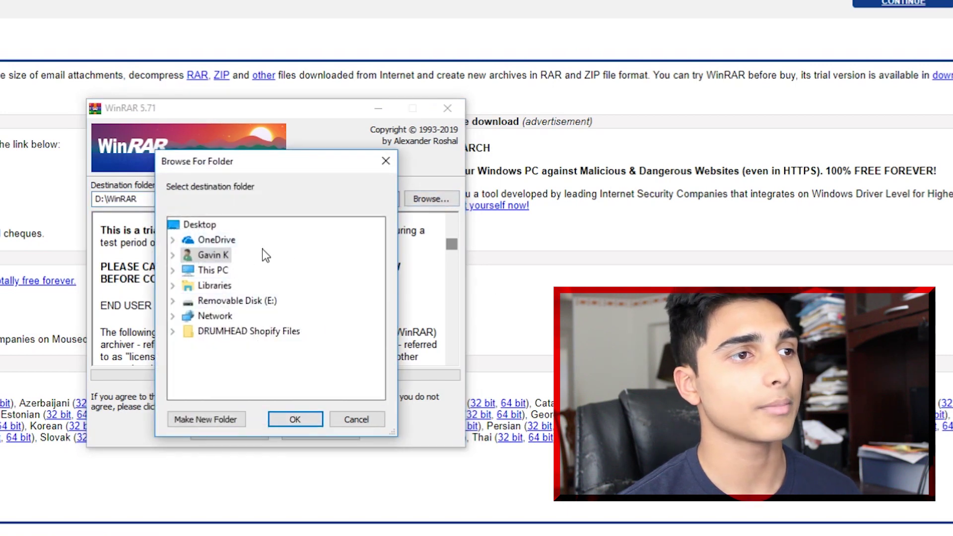
left_click(173, 271)
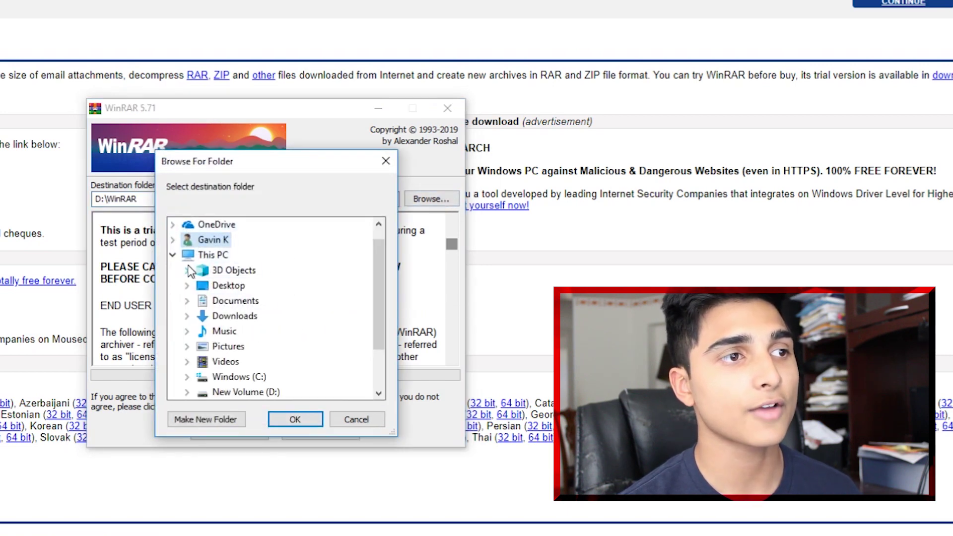
left_click(172, 254)
left_click(353, 419)
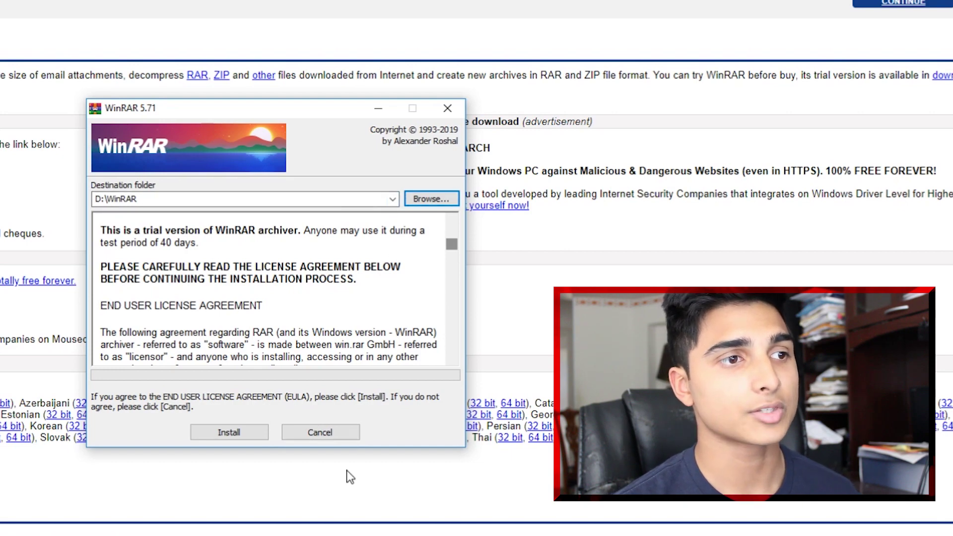
left_click(339, 427)
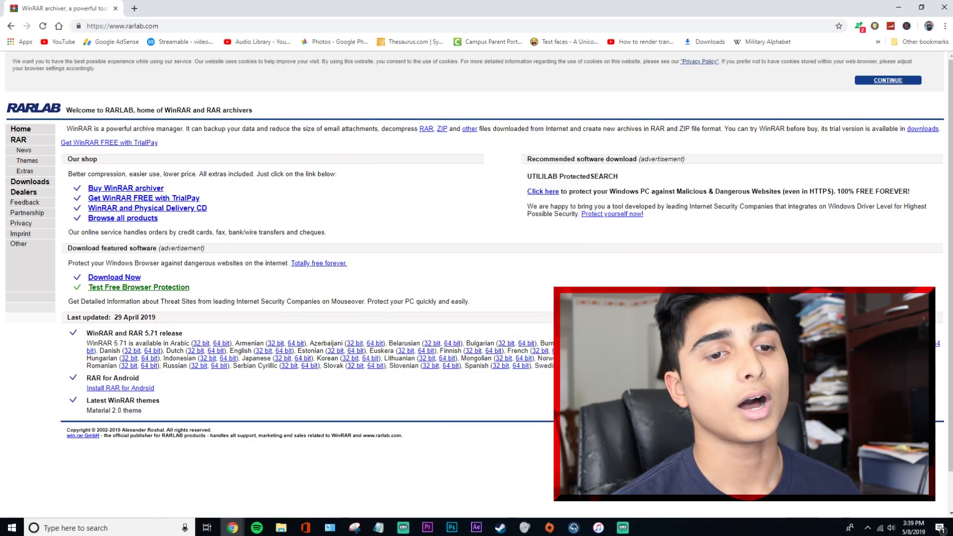
- Go to the desktop and create a new text document named a.txt on it
left_click(944, 522)
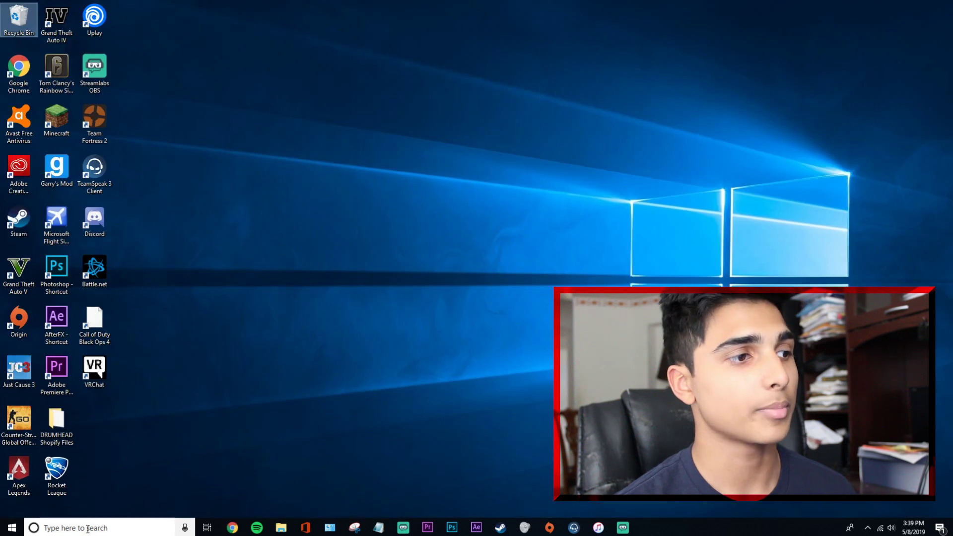
left_click(87, 530)
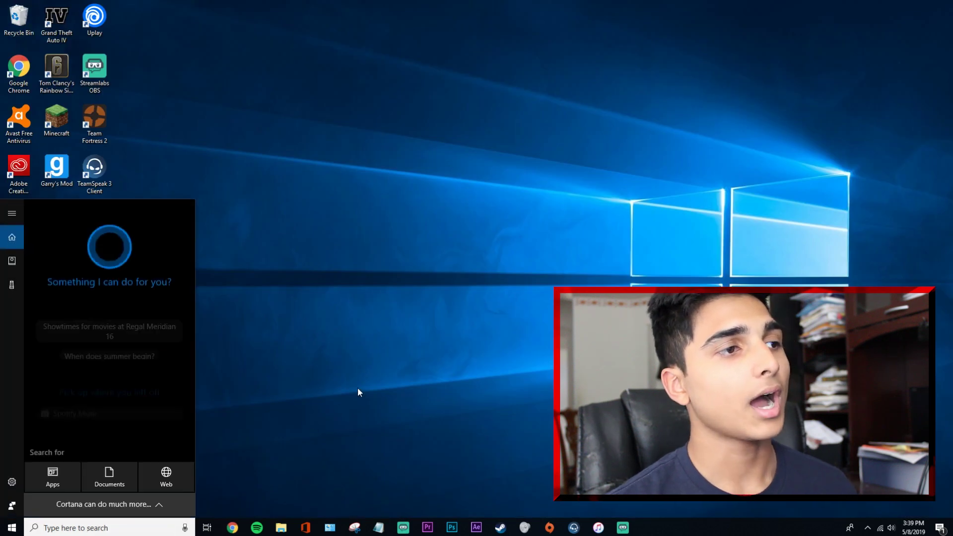
left_click(359, 385)
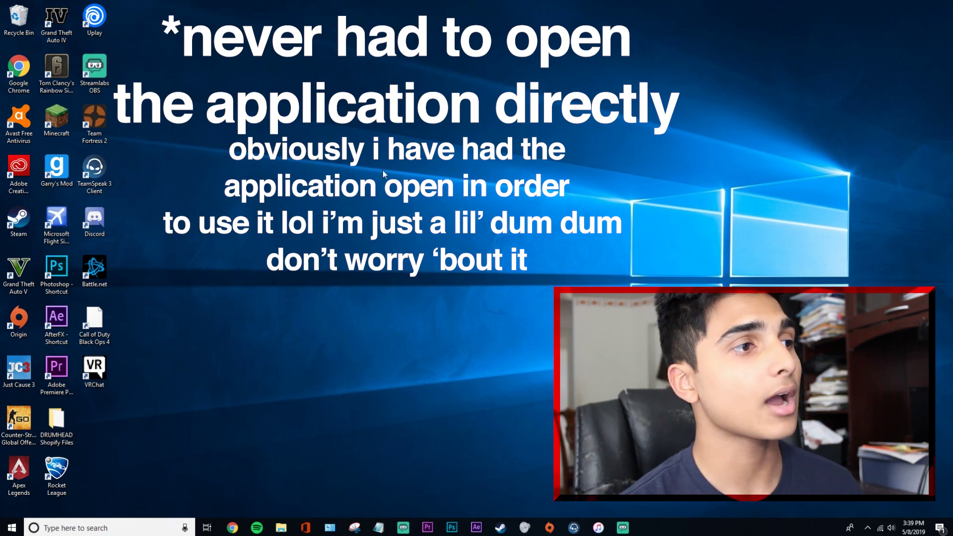
right_click(411, 213)
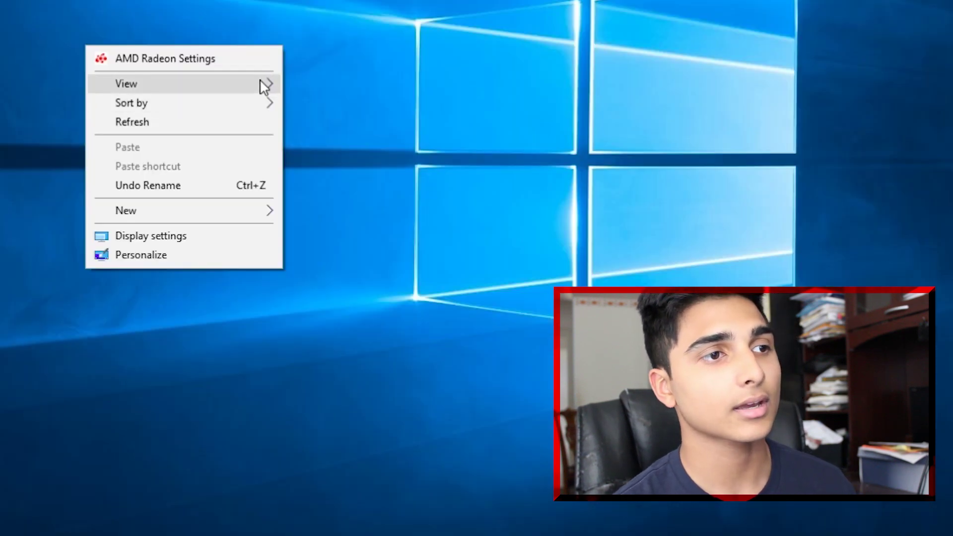
mouse_move(238, 213)
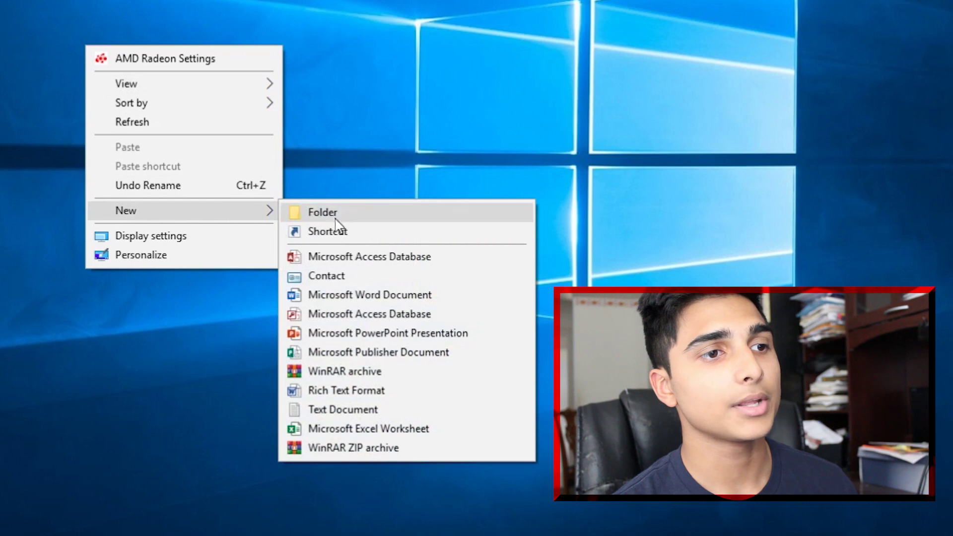
left_click(389, 412)
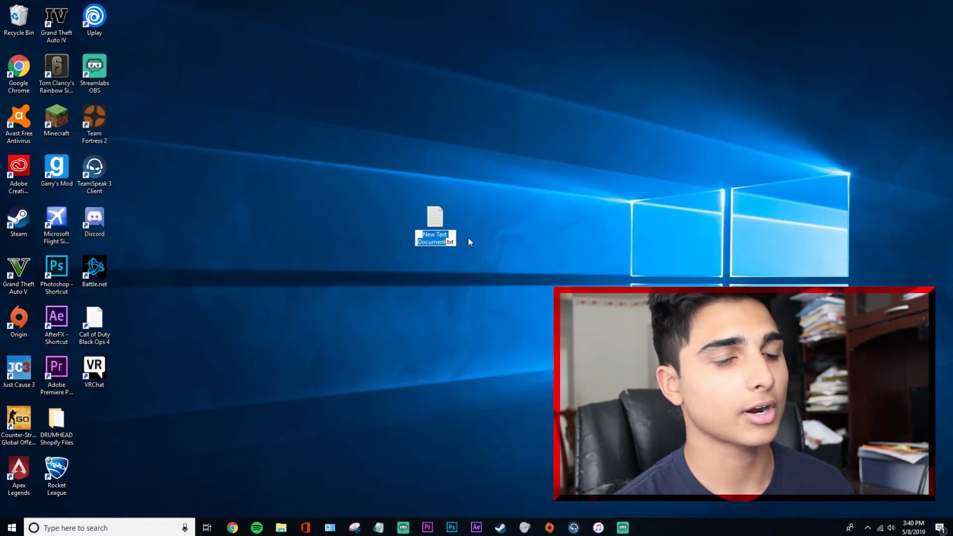
type("a")
key("Return")
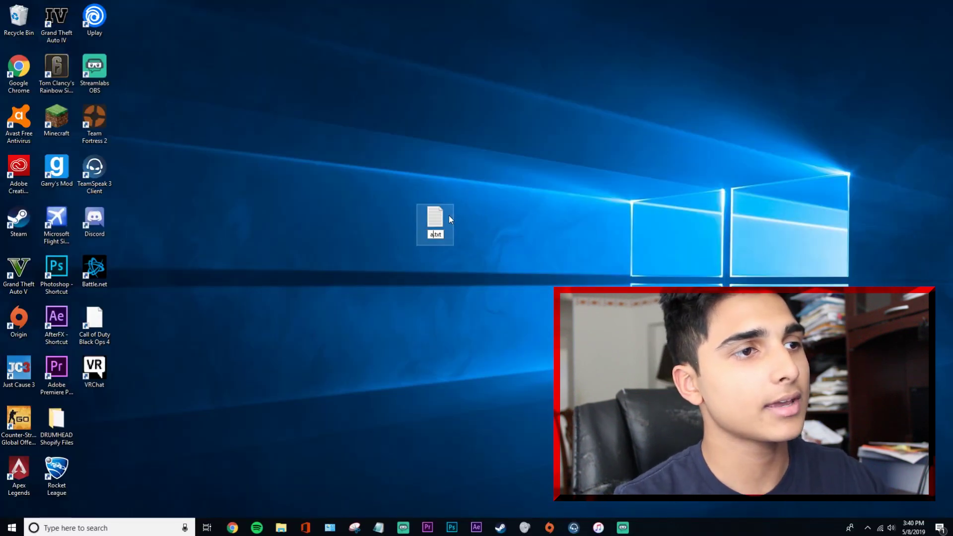
- Make three copies of a.txt on the desktop and line them up in a row beside the original
key("ctrl+c")
key("ctrl+v")
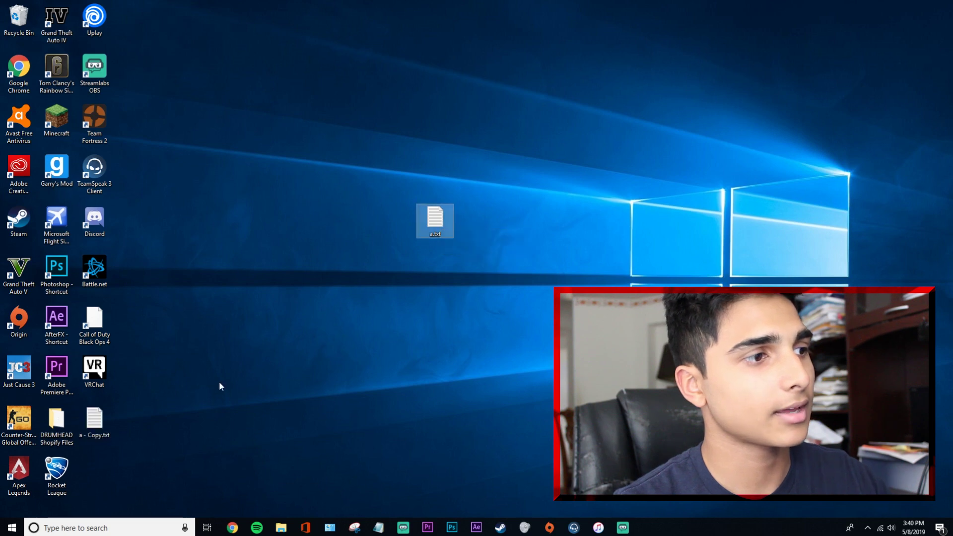
left_click_drag(110, 421, 524, 234)
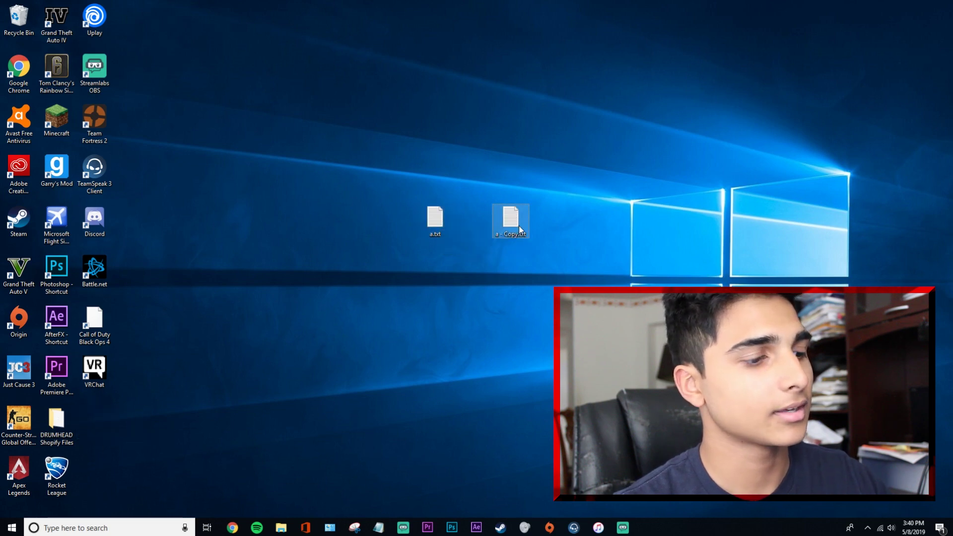
key("ctrl+v")
left_click_drag(94, 422, 586, 233)
key("ctrl+v")
left_click_drag(97, 422, 666, 228)
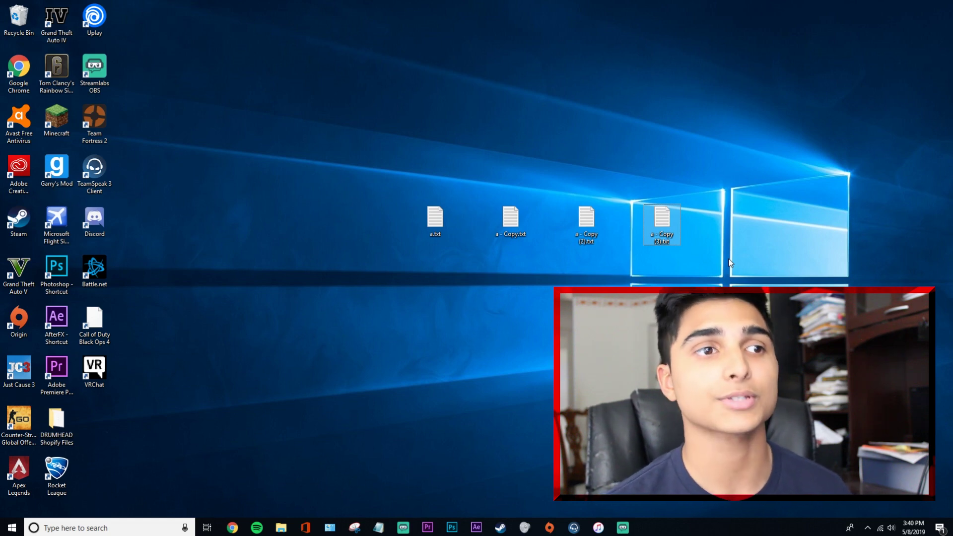
- Compress the four text files into the archive a.zip and place it on the desktop below them
left_click_drag(766, 137, 453, 223)
right_click(449, 219)
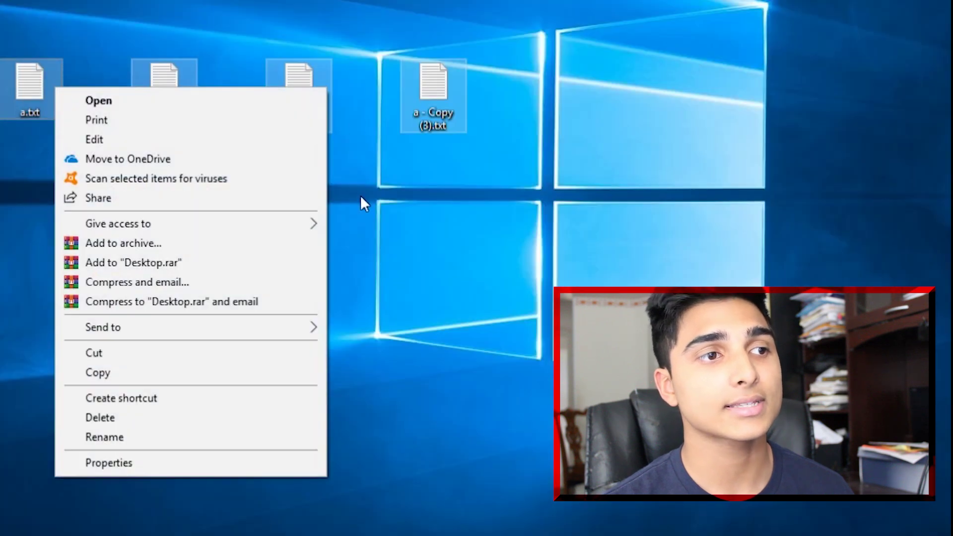
mouse_move(278, 330)
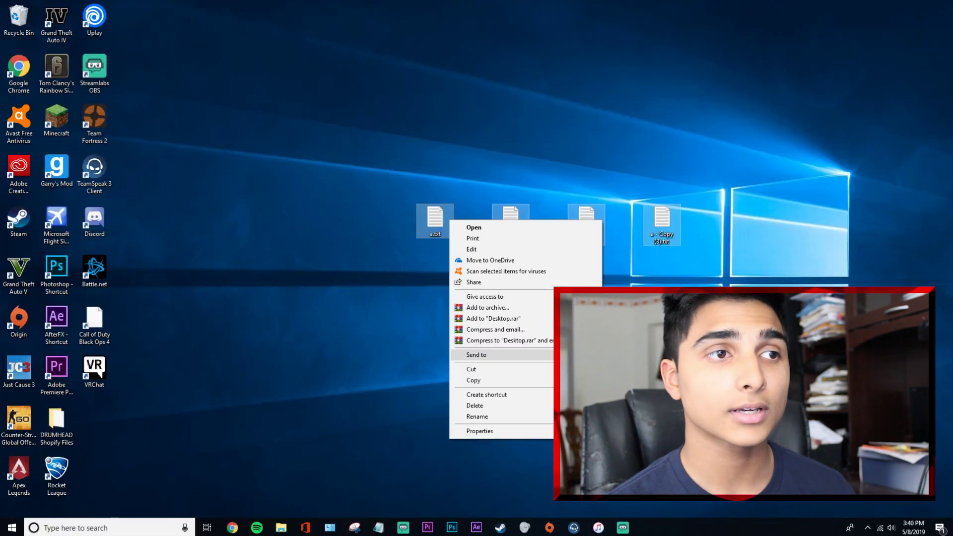
left_click(371, 350)
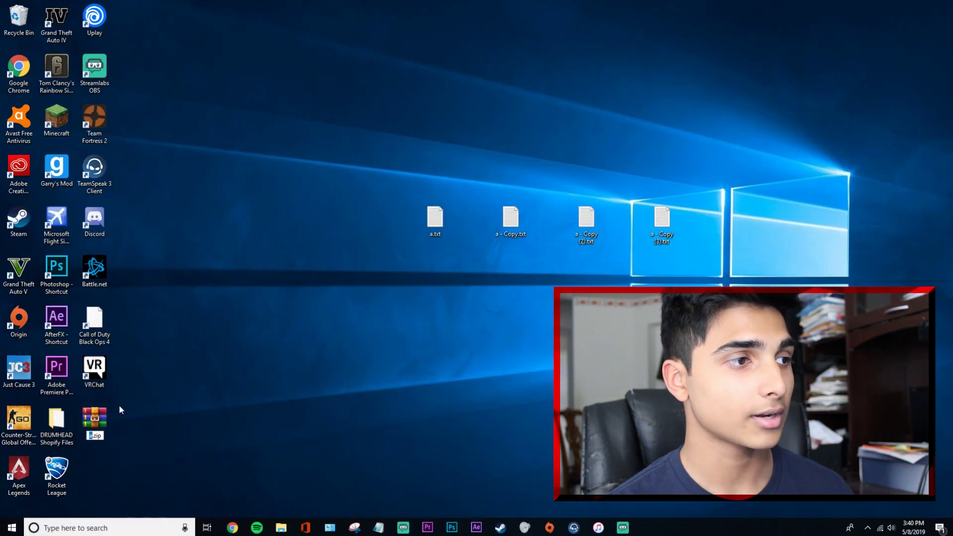
left_click_drag(104, 423, 584, 352)
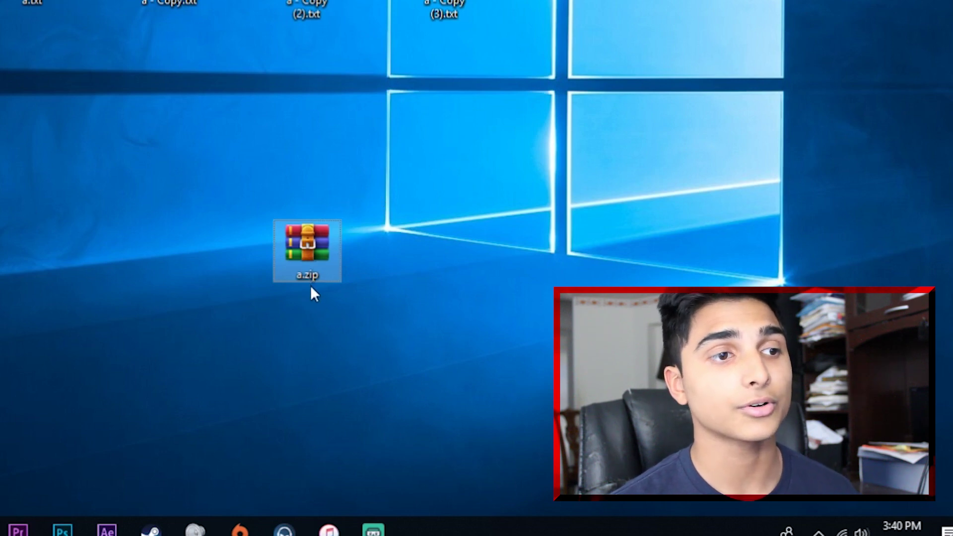
mouse_move(316, 282)
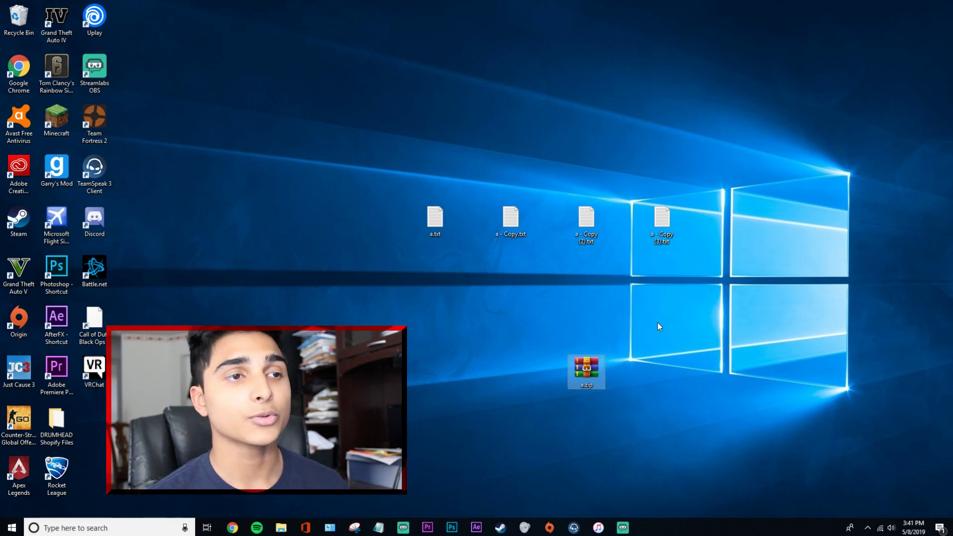
- Create a desktop folder named a and move the four text files into it
left_click_drag(751, 176, 331, 254)
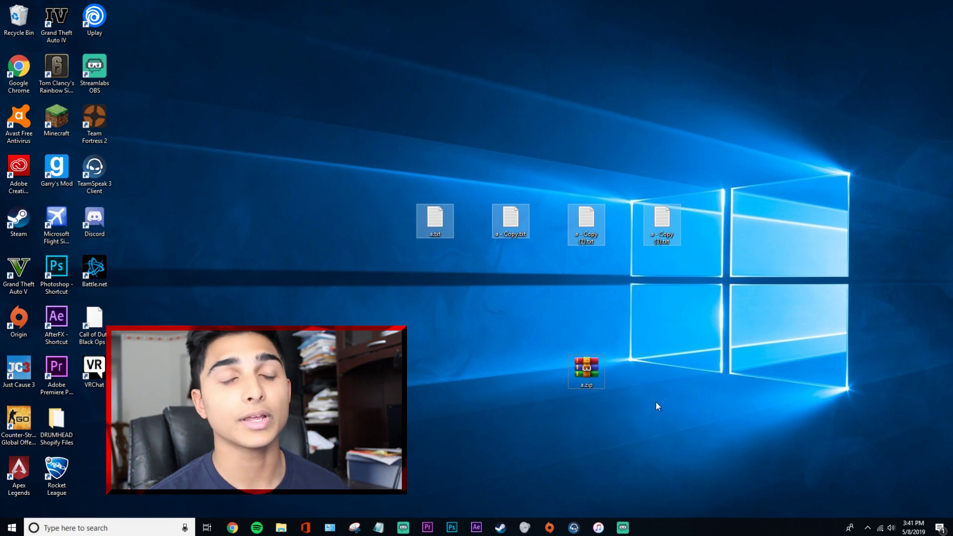
right_click(362, 254)
mouse_move(446, 350)
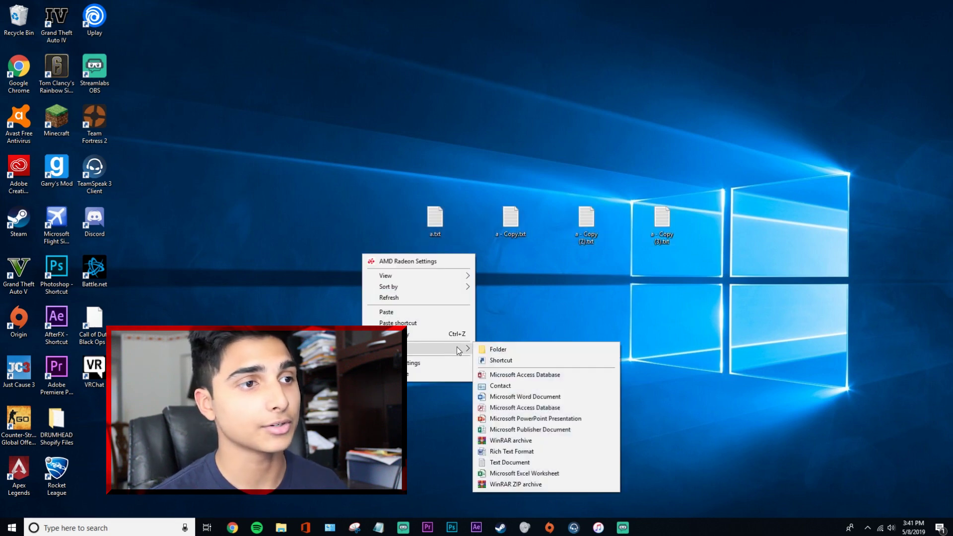
left_click(506, 348)
type("a")
key("Return")
left_click_drag(767, 183, 365, 266)
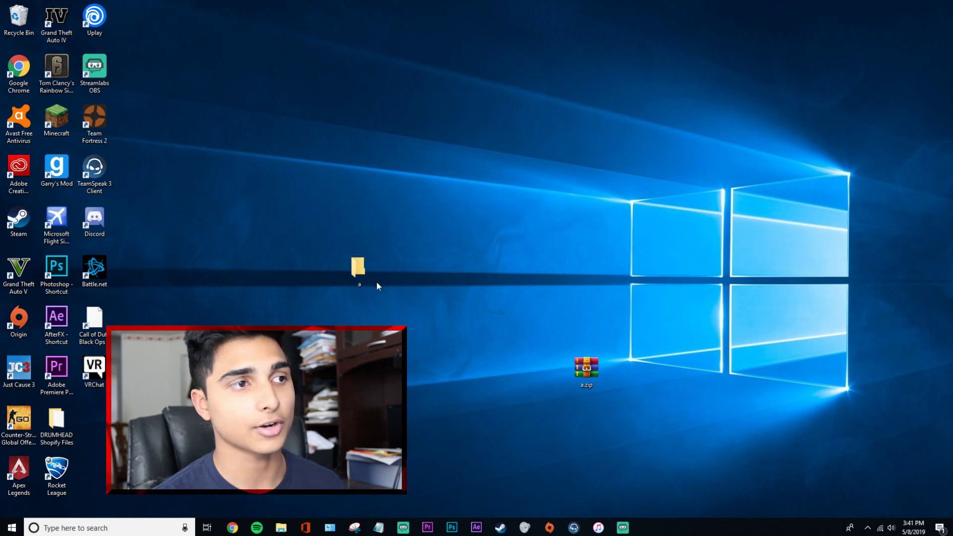
- Open the folder a to view the text files in it, and close its window
double_click(357, 275)
left_click(918, 6)
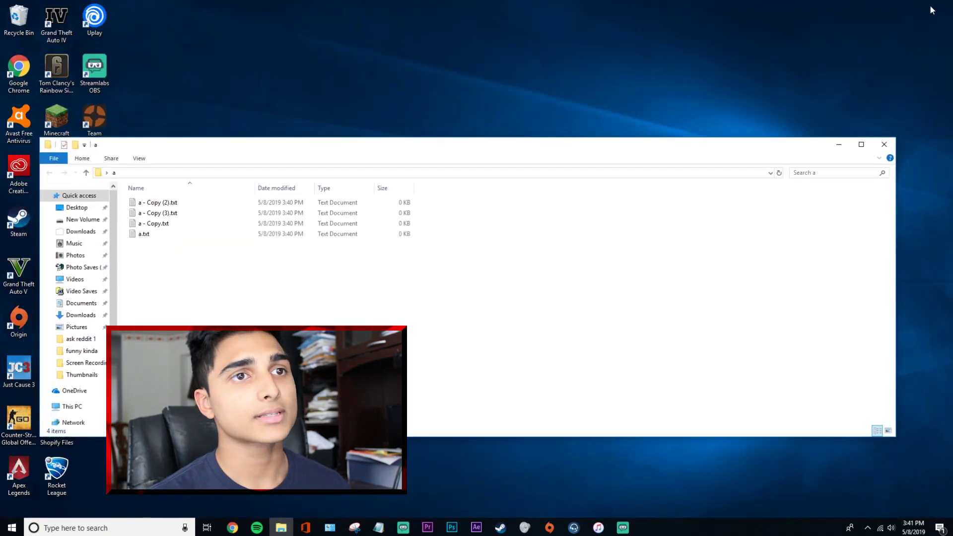
left_click(861, 144)
left_click(941, 6)
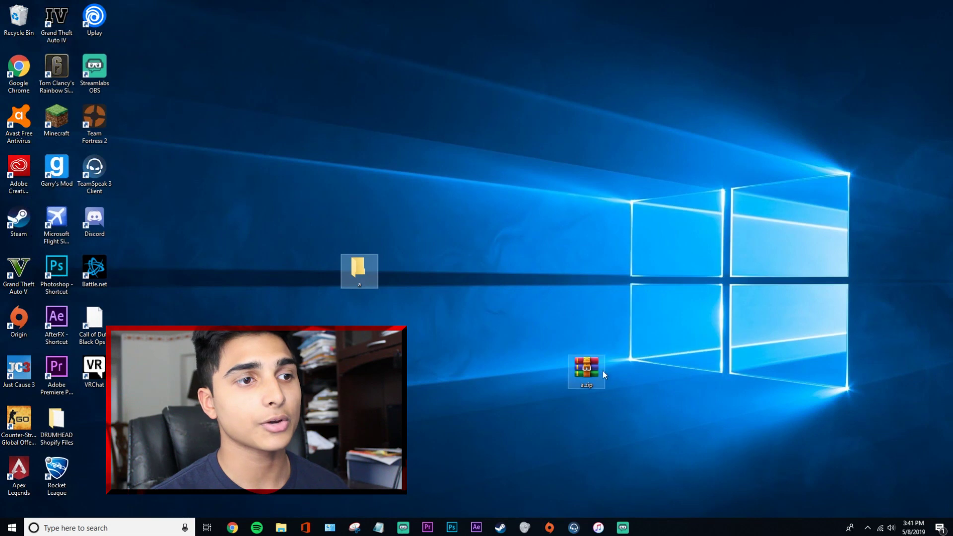
- Open a.zip in WinRAR, look at the extraction path and options, and leave them without extracting
double_click(587, 370)
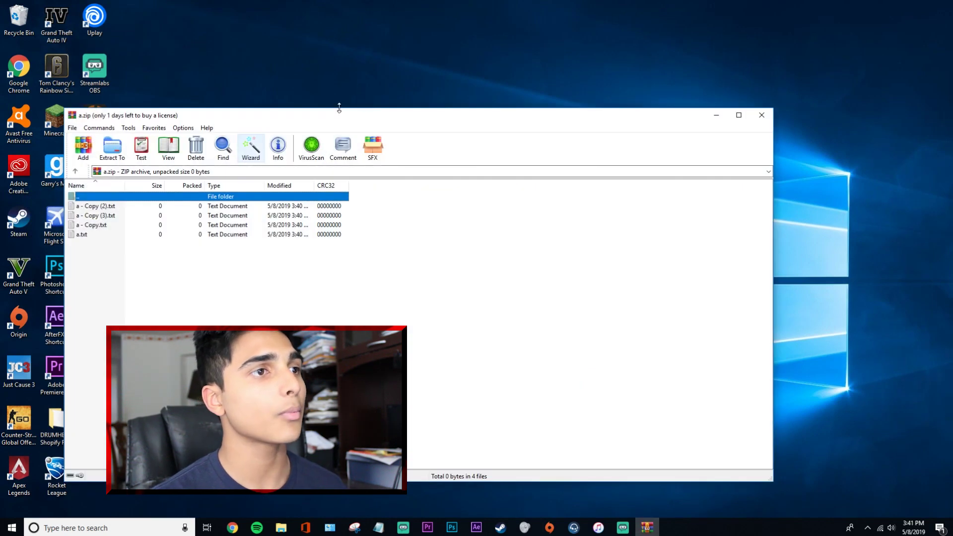
left_click_drag(440, 117, 550, 75)
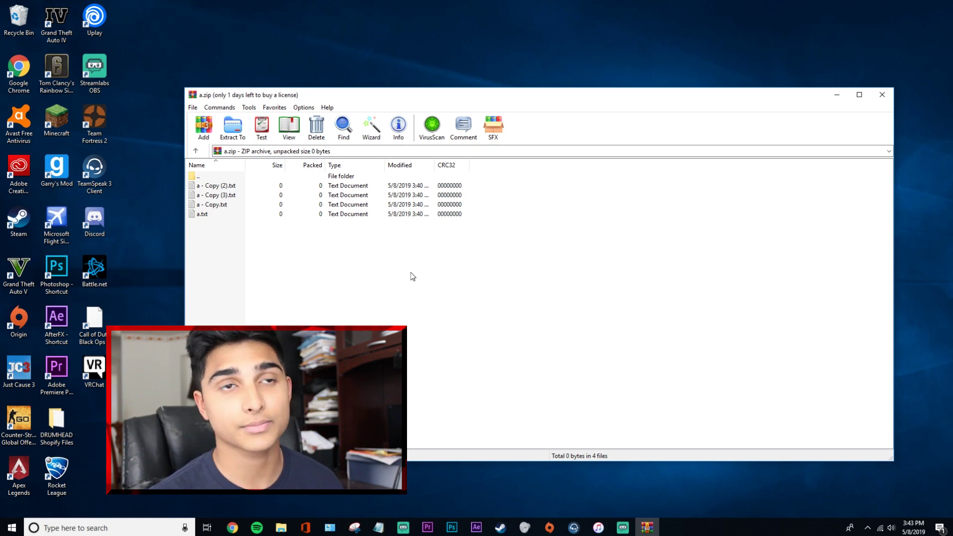
left_click(237, 126)
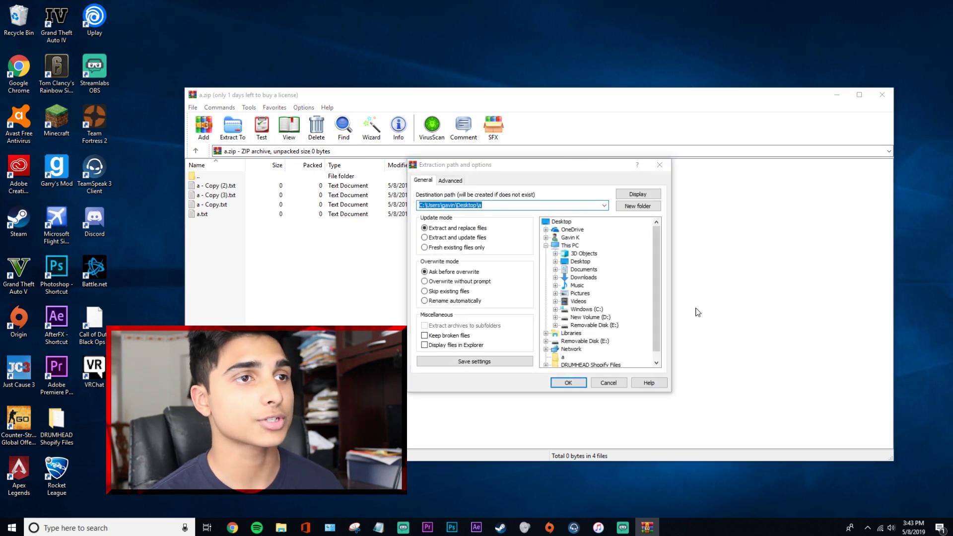
left_click(607, 383)
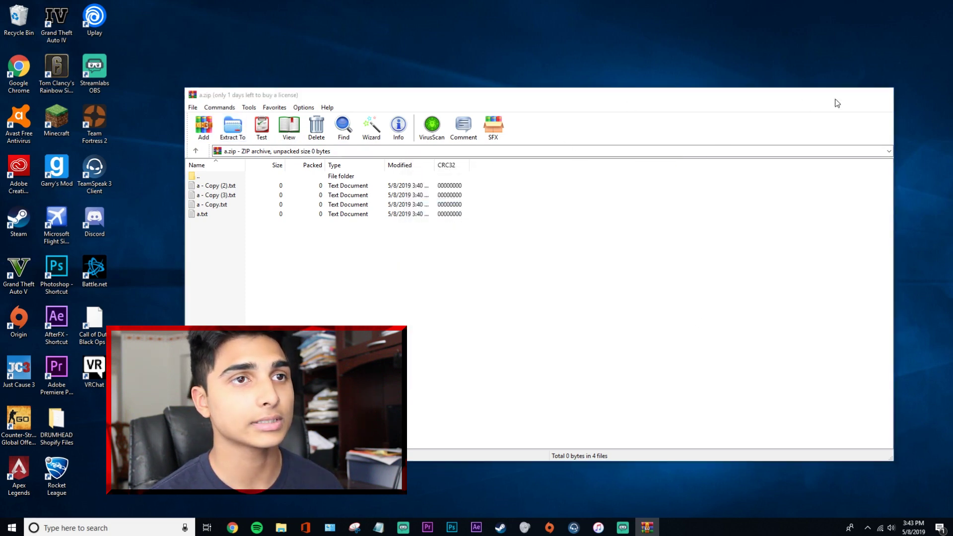
- Delete the four text files inside the desktop folder a, and reposition the emptied folder above a.zip
left_click(826, 101)
double_click(355, 265)
left_click_drag(605, 145, 54, 44)
key("Delete")
left_click_drag(873, 4, 683, 100)
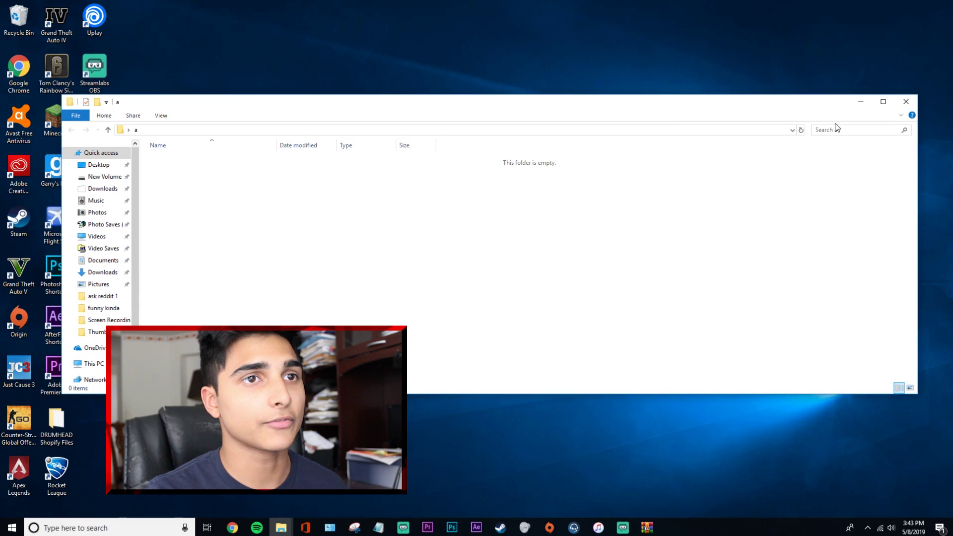
left_click(905, 101)
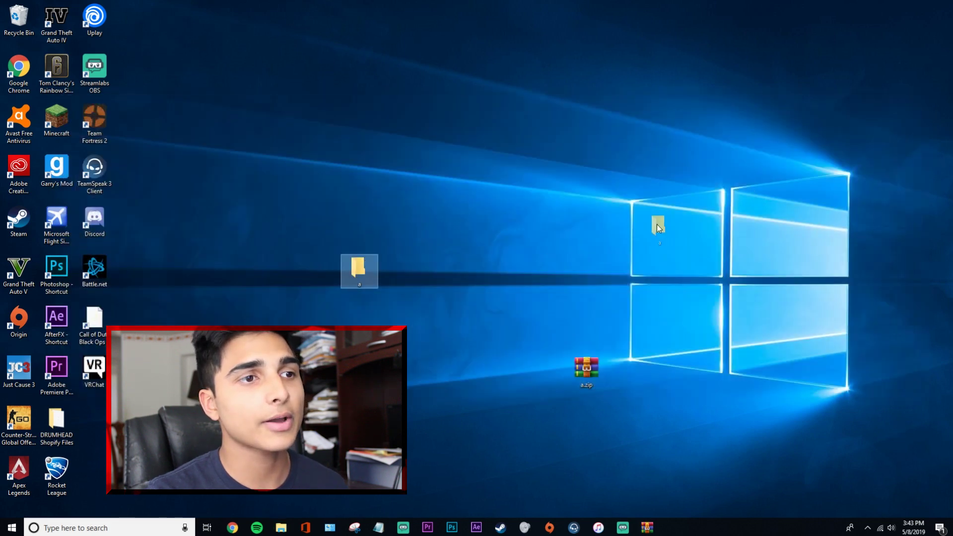
left_click_drag(549, 224, 550, 225)
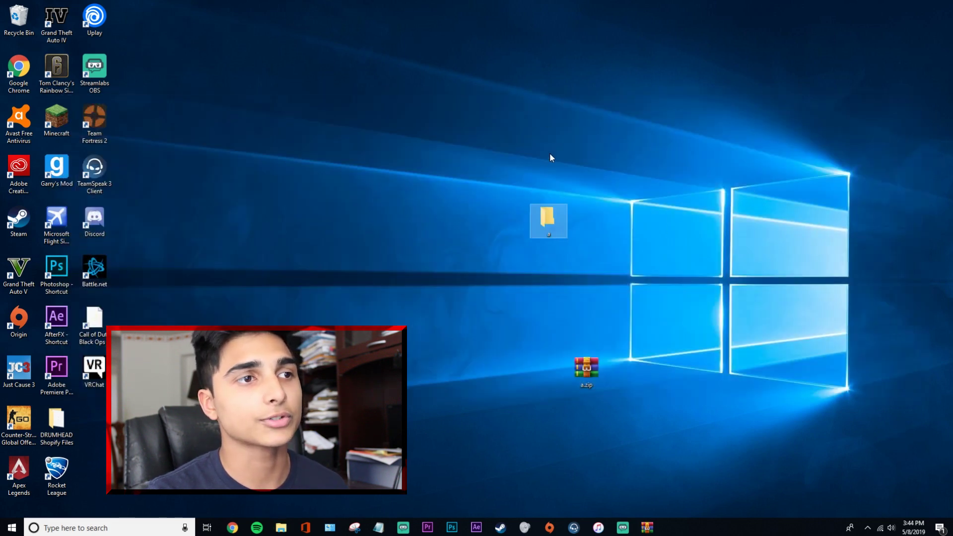
- Open a.zip in WinRAR, select all its files, and extract them to the desktop folder a
double_click(599, 367)
mouse_move(312, 271)
left_mouse_down()
mouse_move(298, 173)
mouse_move(312, 254)
left_mouse_up()
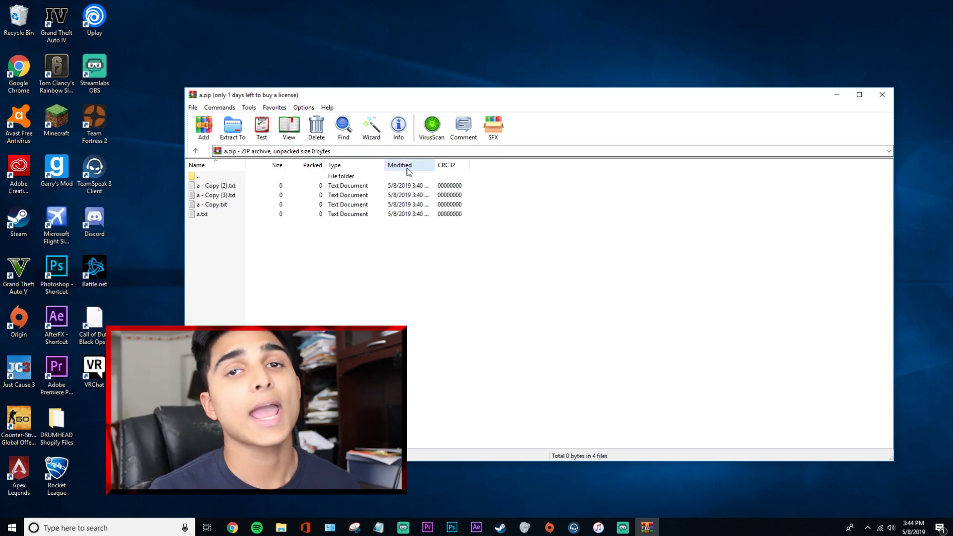
right_click(315, 266)
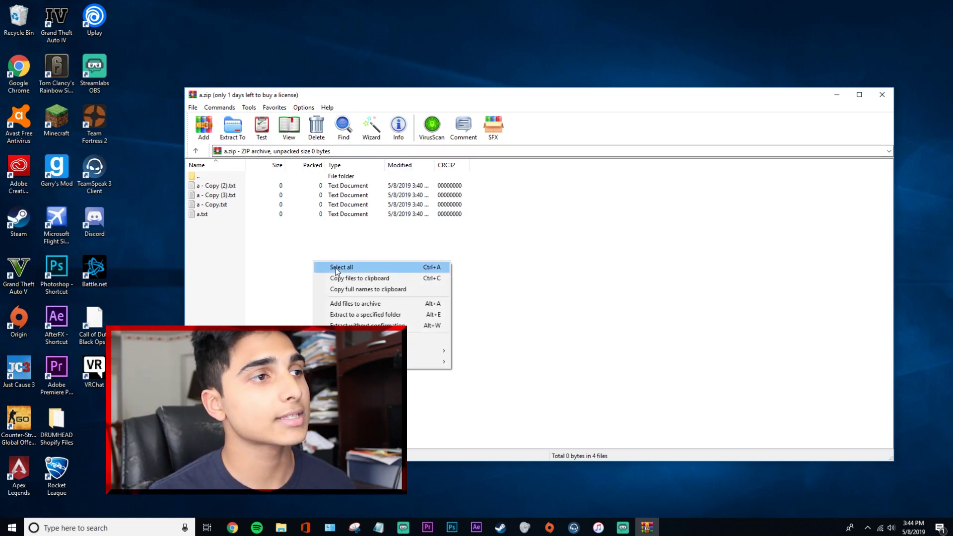
left_click(335, 267)
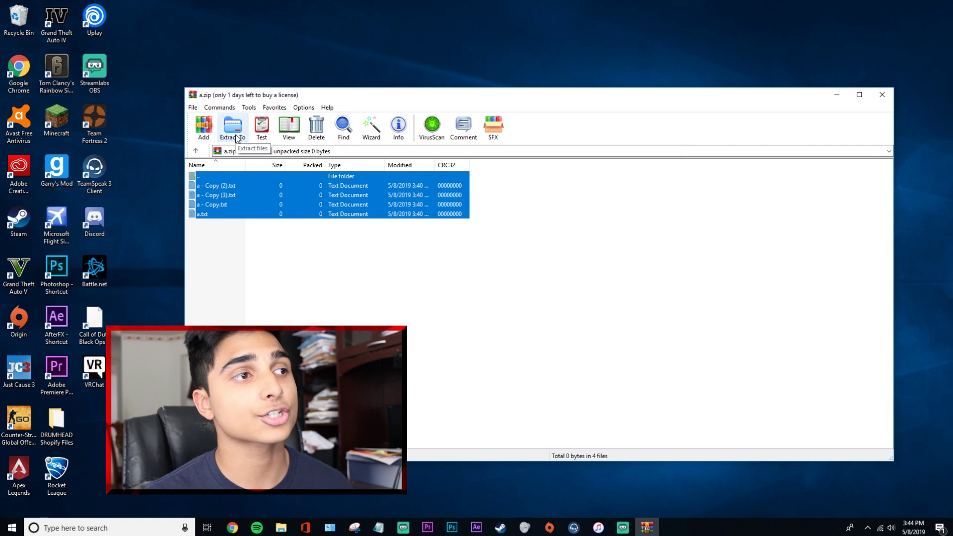
left_click(233, 130)
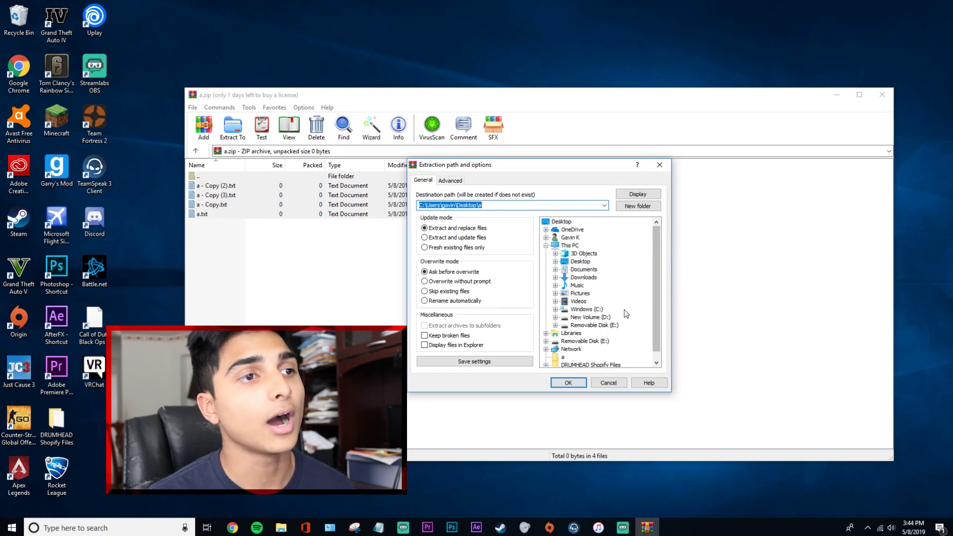
left_click(500, 206)
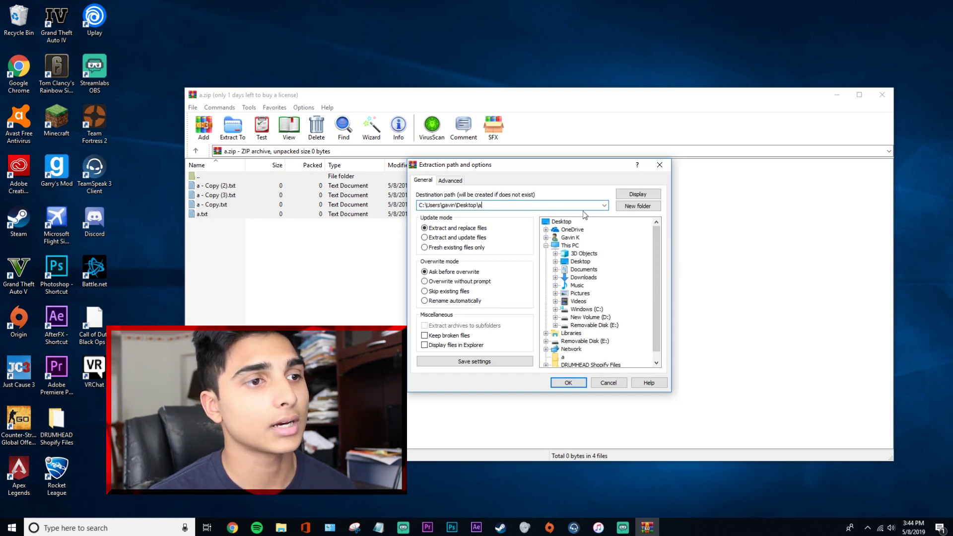
scroll(612, 304, "down", 1)
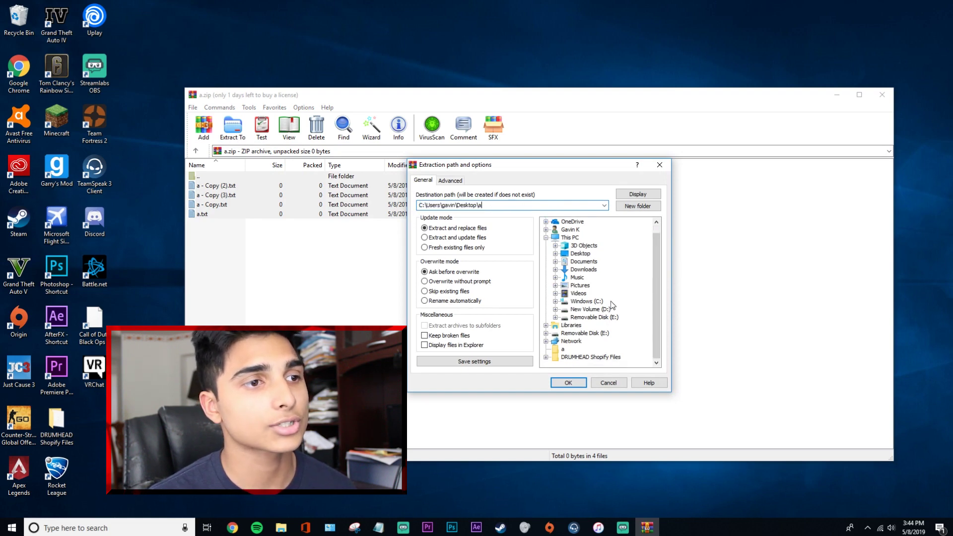
left_click(562, 349)
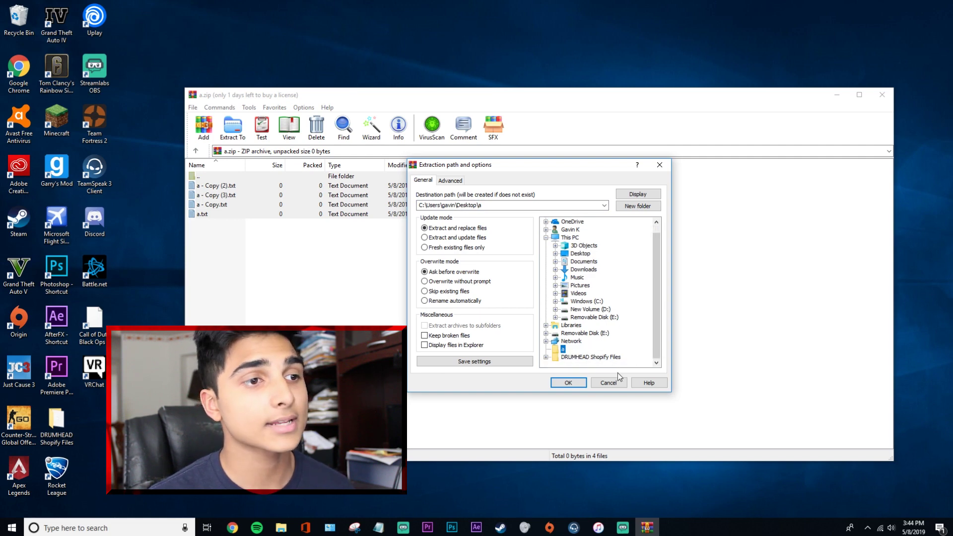
left_click(573, 381)
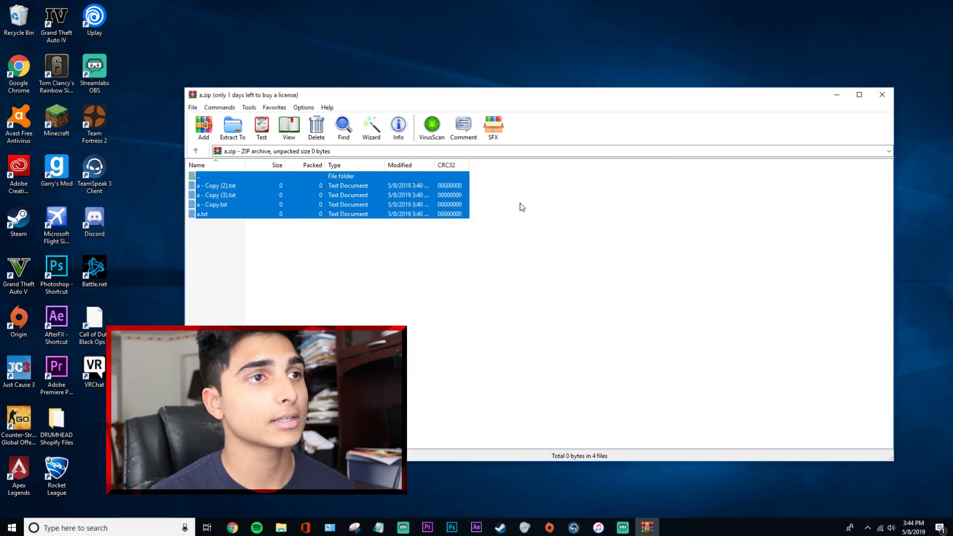
- Put the WinRAR window away, check the extracted text files in the folder a, and close the folder
left_click(836, 94)
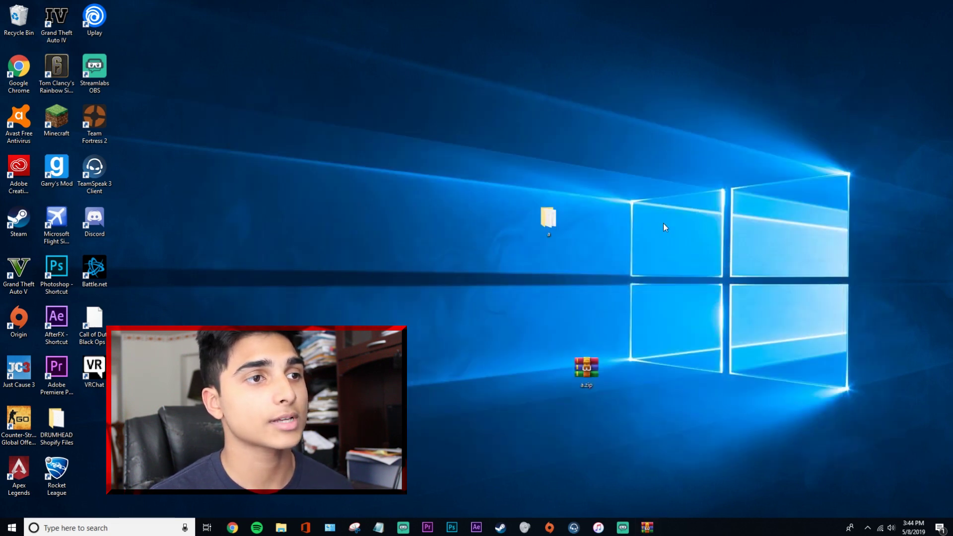
double_click(545, 225)
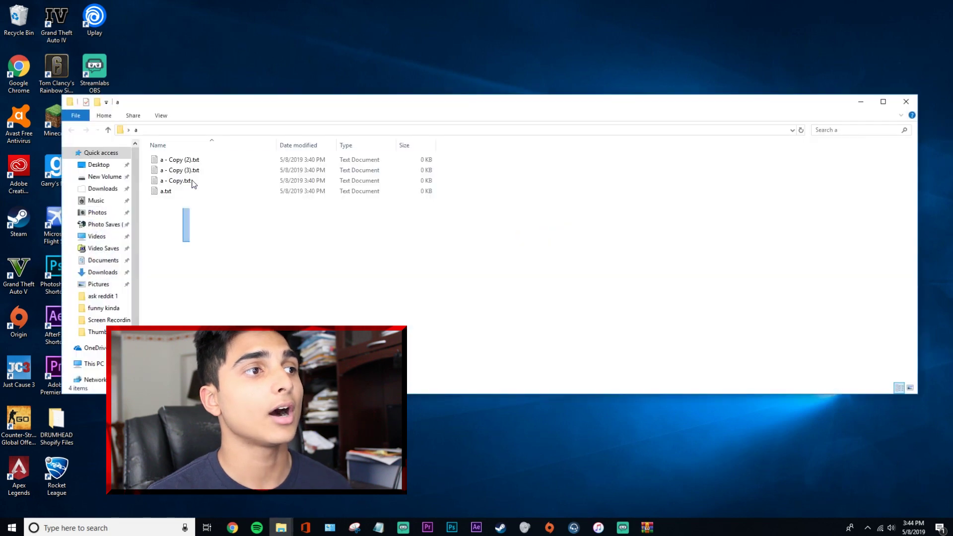
left_click_drag(191, 212, 200, 152)
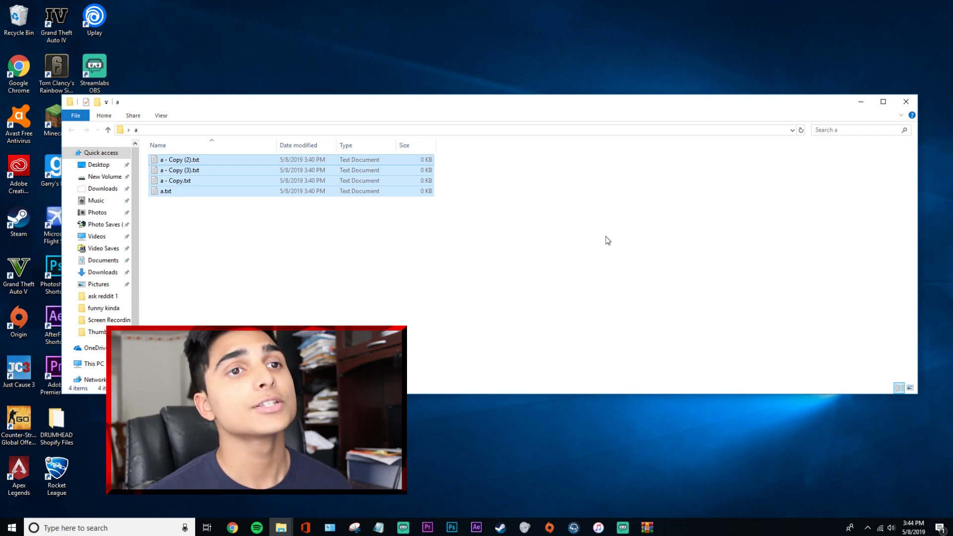
left_click(901, 100)
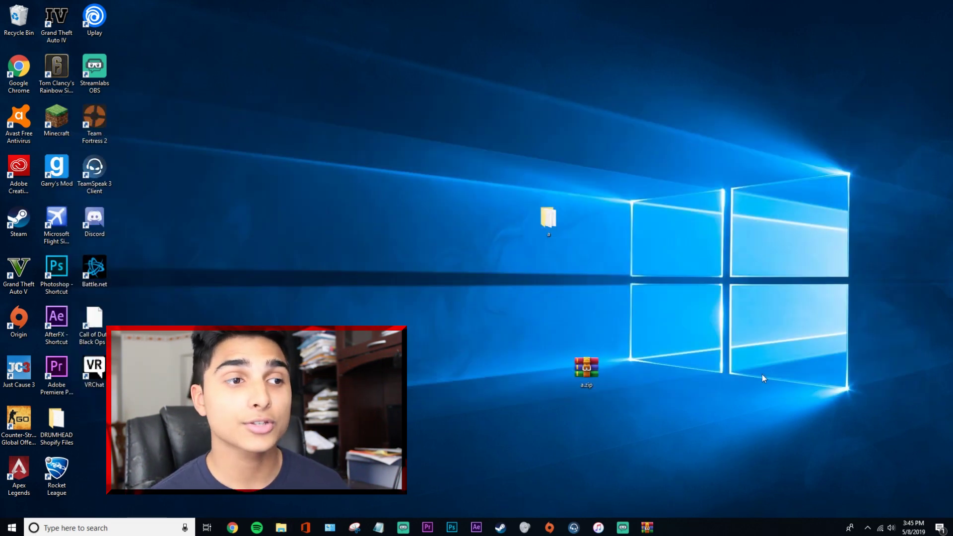
- Try to extract a.zip from the desktop with Extract to a\, and cancel the extraction at the file replacement
mouse_move(586, 370)
left_mouse_down()
mouse_move(593, 384)
mouse_move(584, 381)
left_mouse_up()
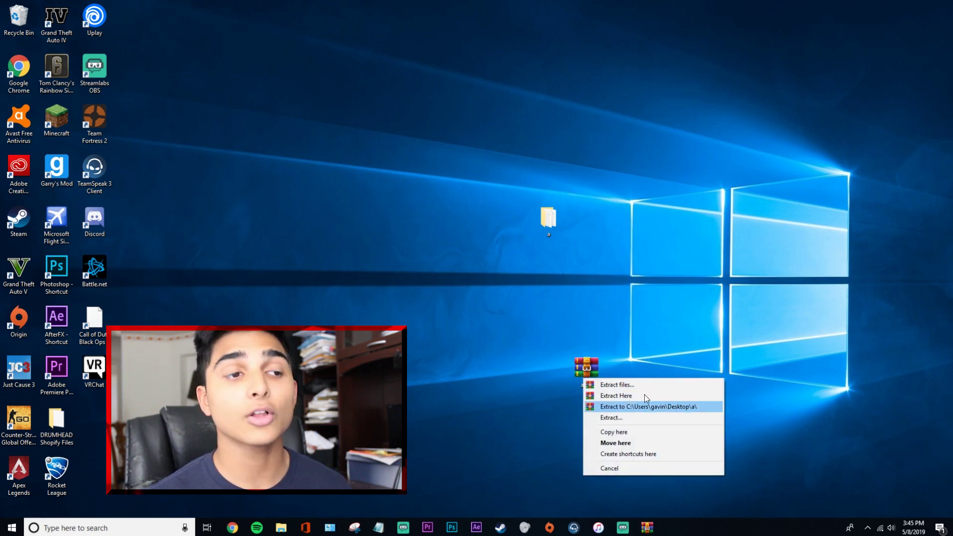
left_click(694, 317)
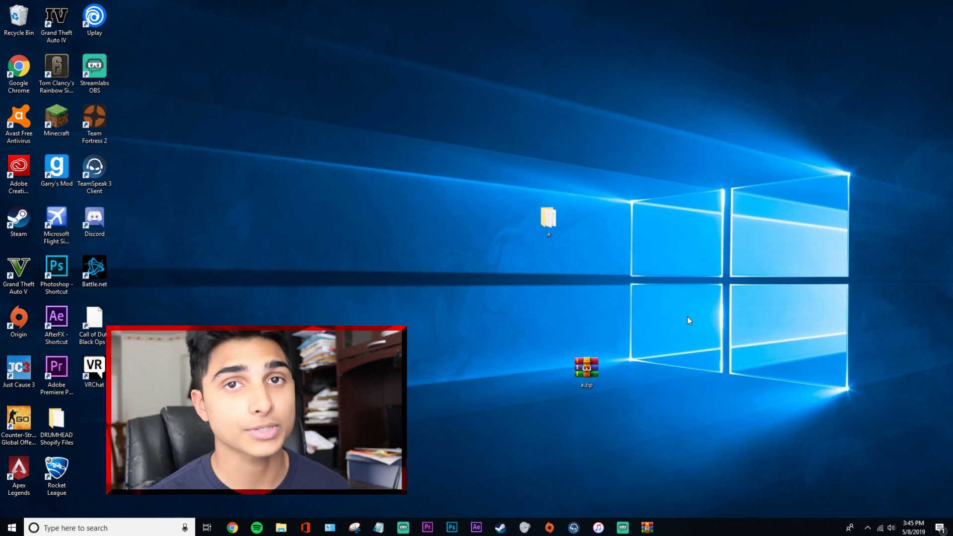
left_click(587, 368)
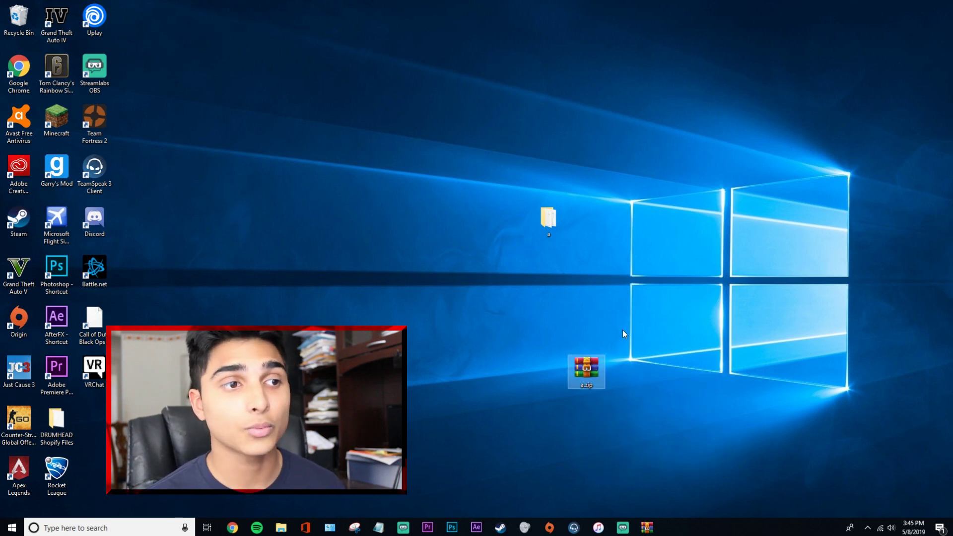
right_click(582, 364)
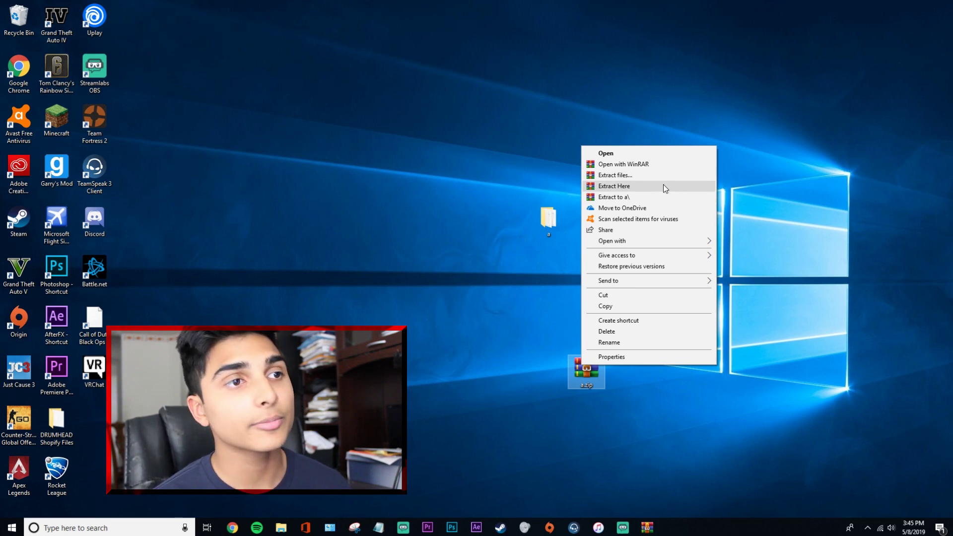
left_click(631, 199)
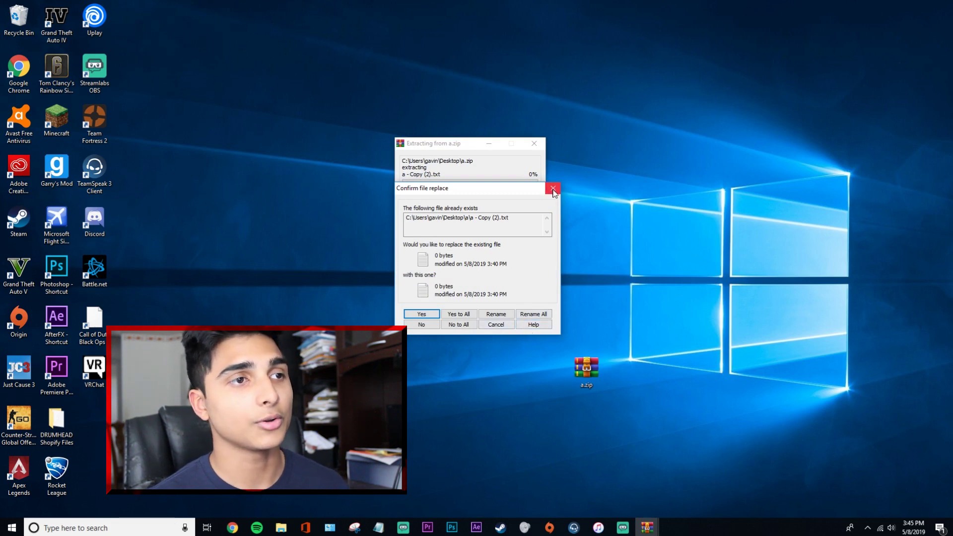
left_click(534, 144)
left_click(634, 176)
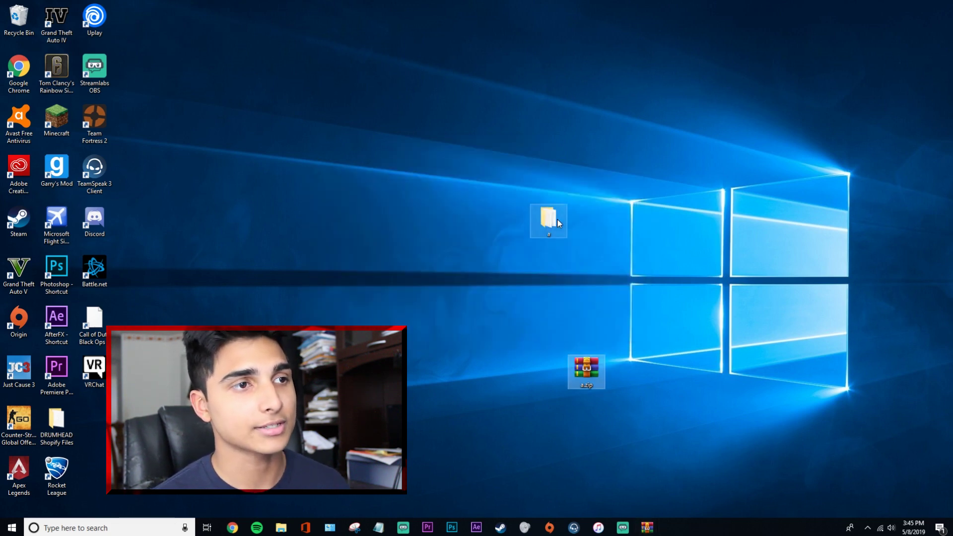
- Delete the desktop folder a, and extract a.zip directly from the desktop with Extract to a\
key("Delete")
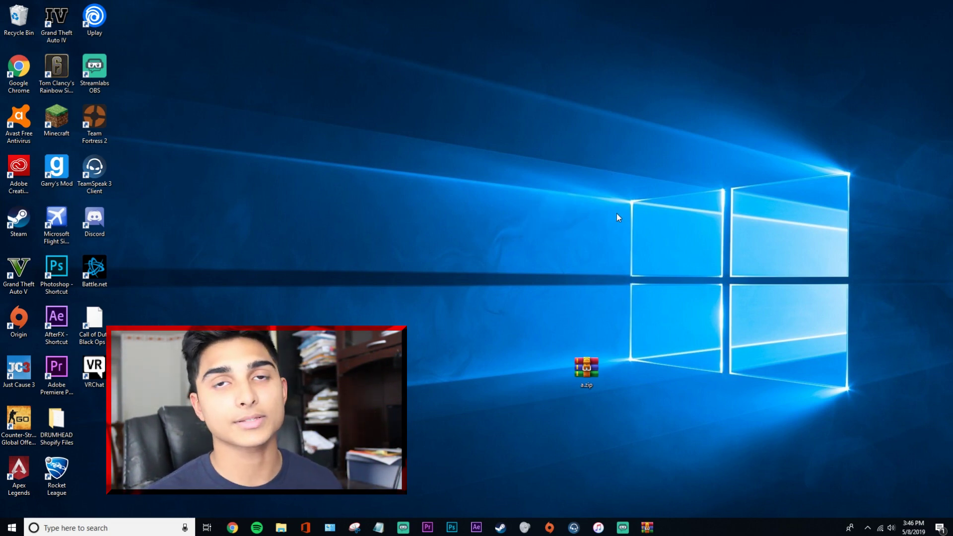
right_click(593, 373)
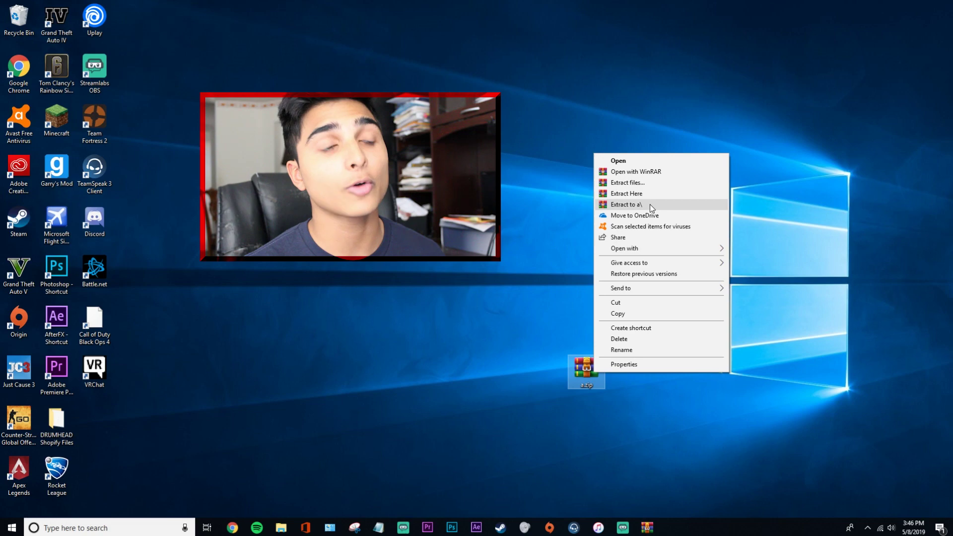
left_click(695, 142)
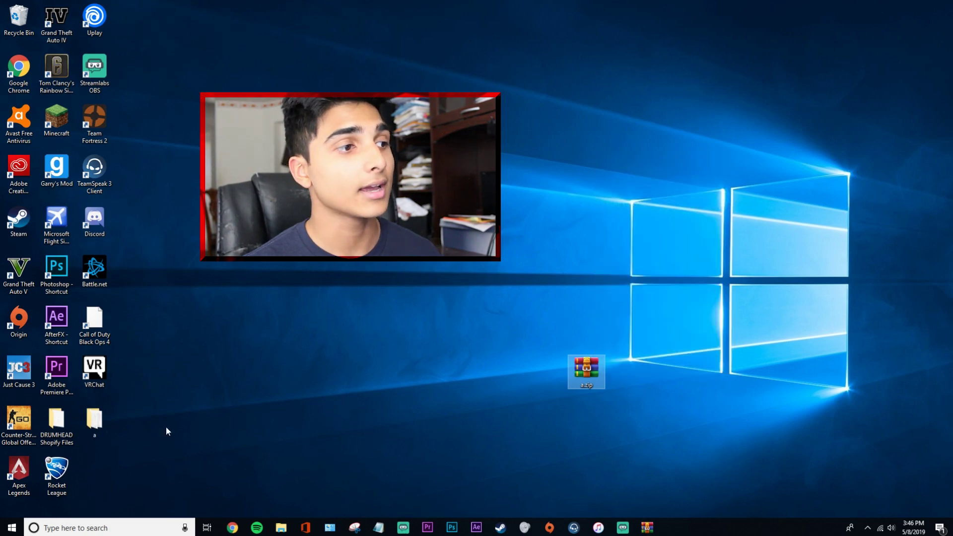
- Place the newly extracted folder a above a.zip, view the text files in it, and close its window
left_click_drag(110, 412, 615, 189)
double_click(621, 176)
key("ctrl+a")
left_click(905, 101)
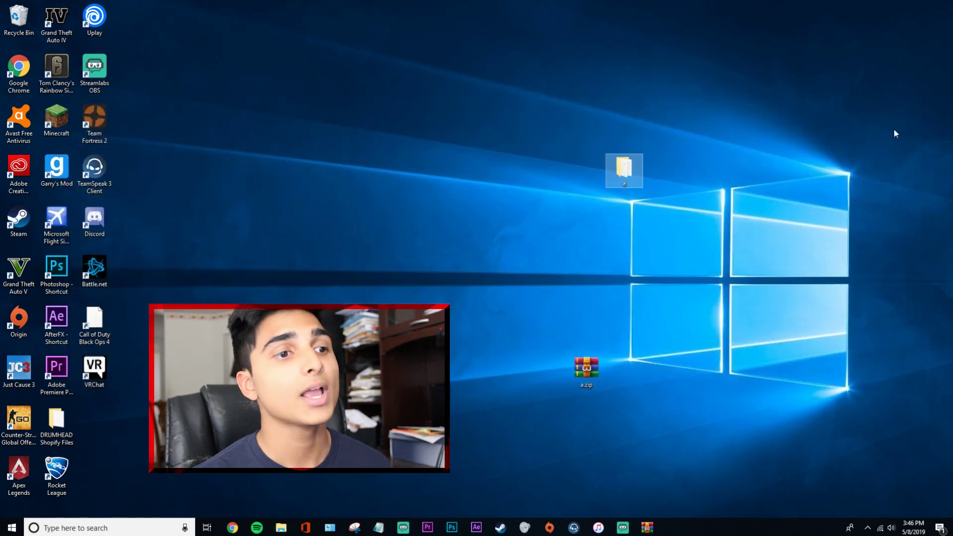
- Extract a.zip from the desktop with Extract files, choosing the folder a as destination and replacing all the existing files
left_click(590, 376)
right_click(596, 374)
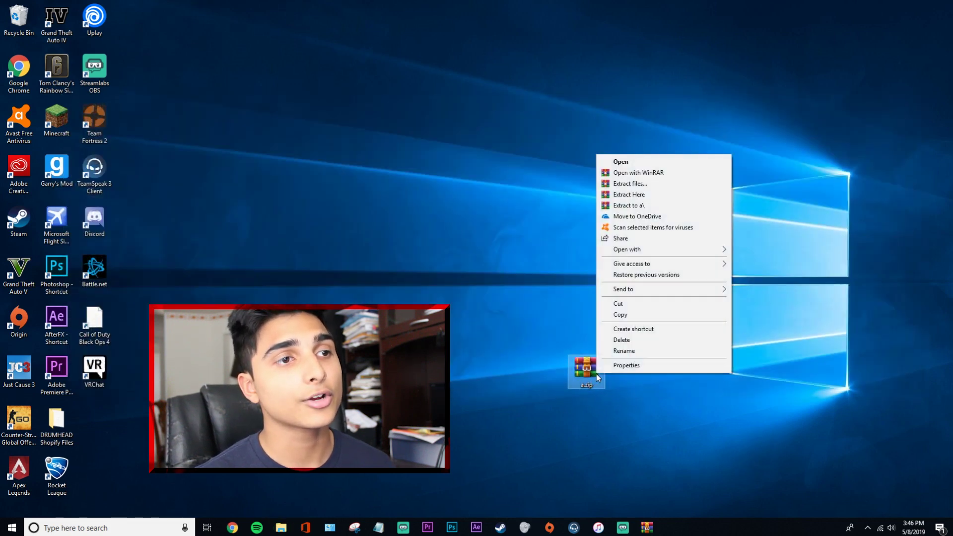
left_click(655, 184)
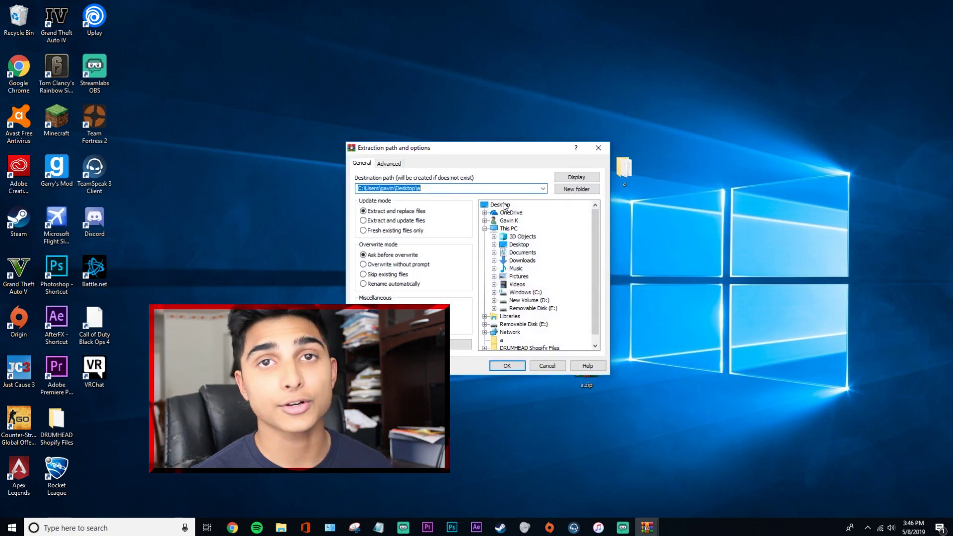
left_click(451, 187)
scroll(537, 275, "down", 1)
left_click(512, 325)
left_click(506, 333)
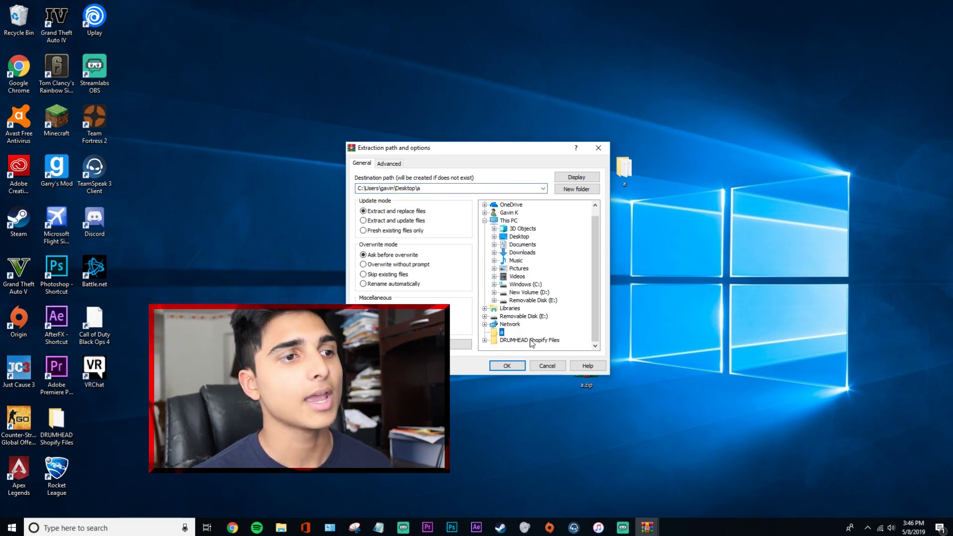
left_click(514, 367)
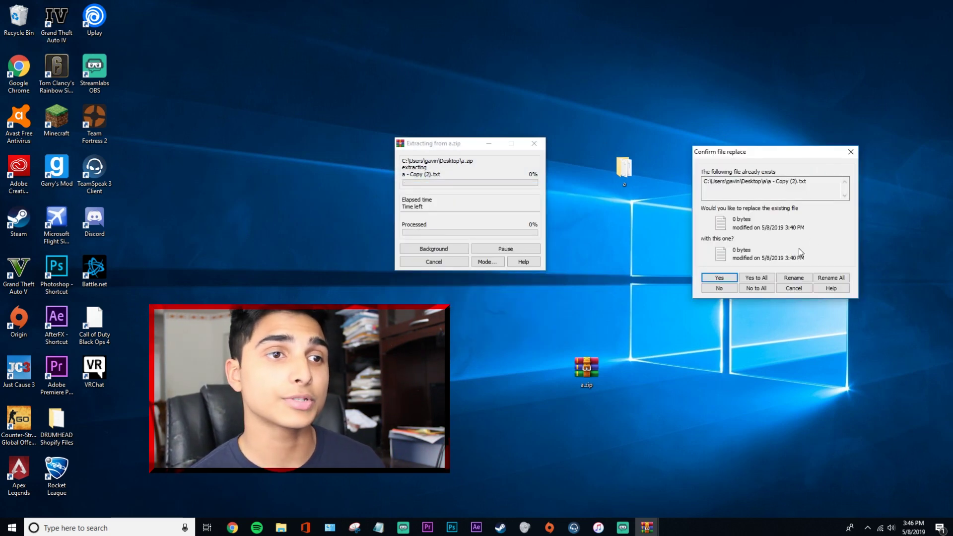
left_click(719, 278)
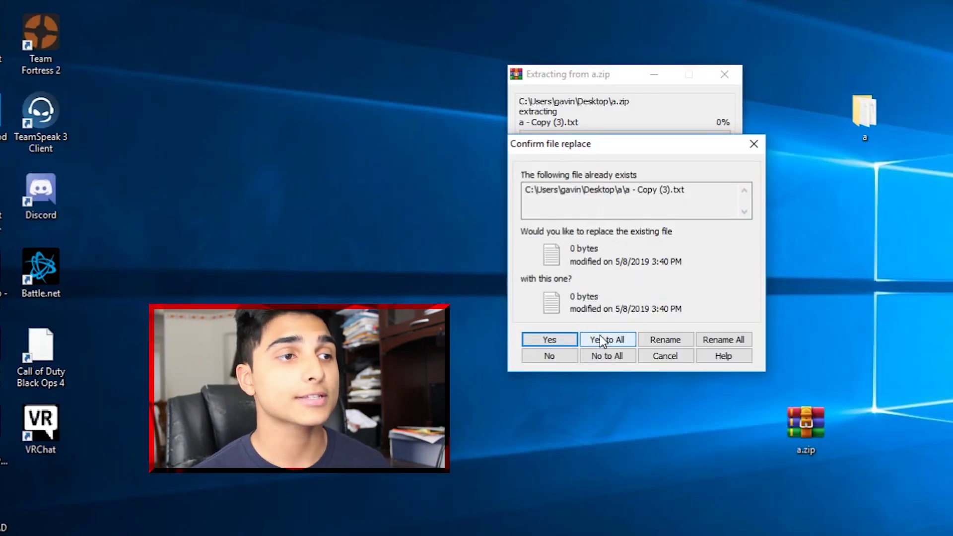
left_click(601, 340)
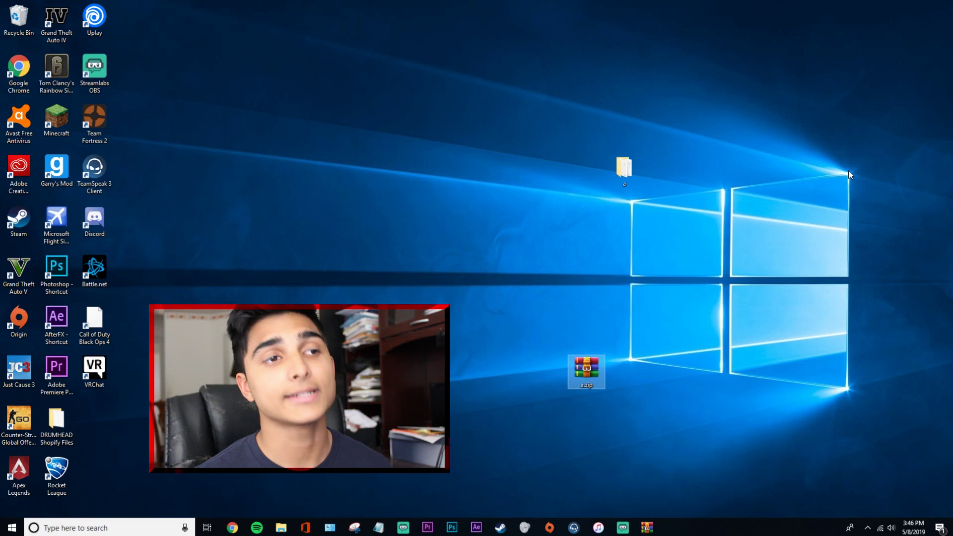
- Open the folder a to check the replaced text files, and close its window
double_click(621, 167)
left_click_drag(351, 240, 315, 232)
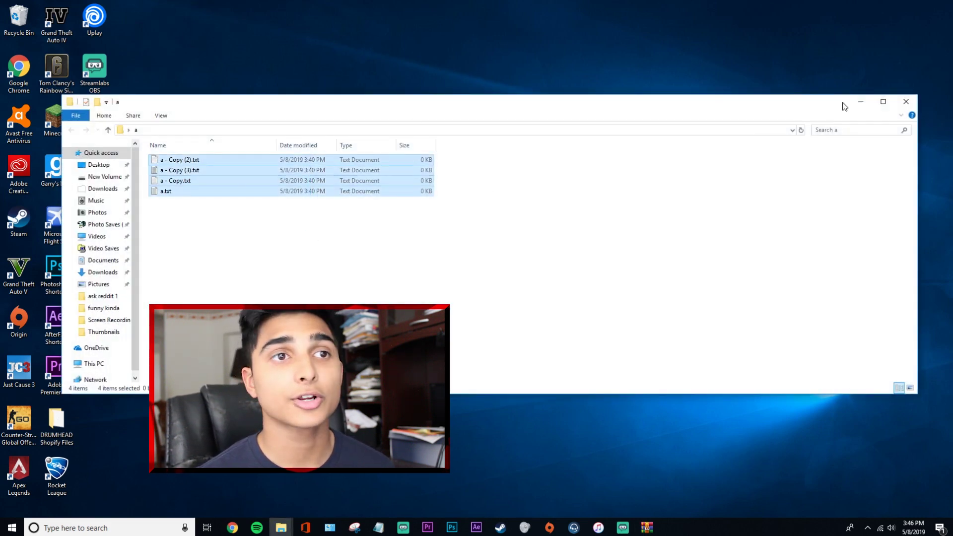
left_click(904, 102)
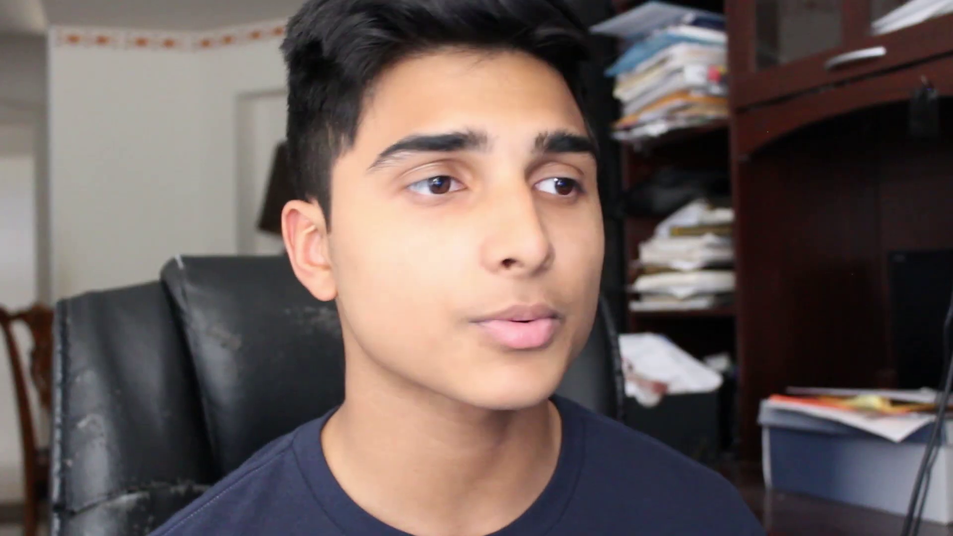